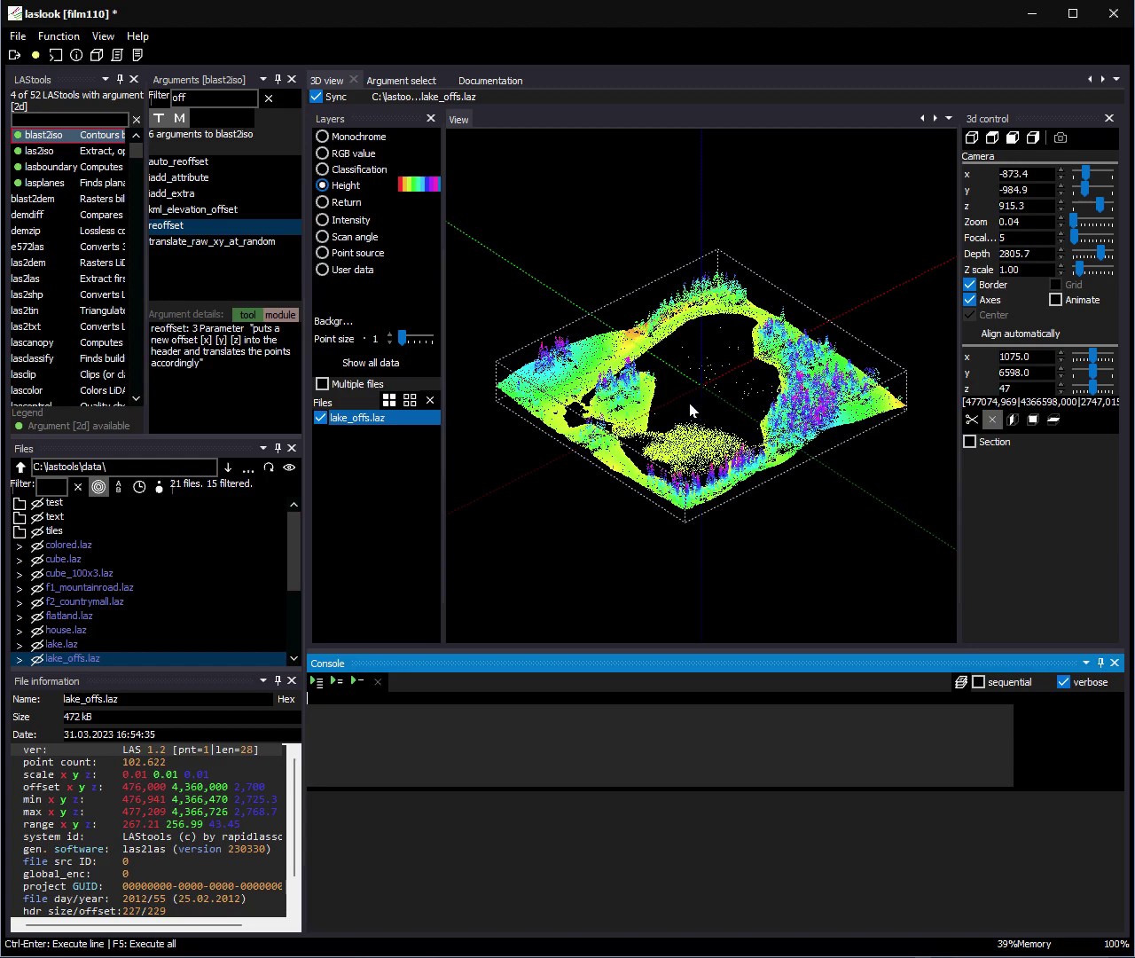
Close the LAStools, Arguments, File information and Console panels and dock Files under Layers
click(134, 79)
click(291, 79)
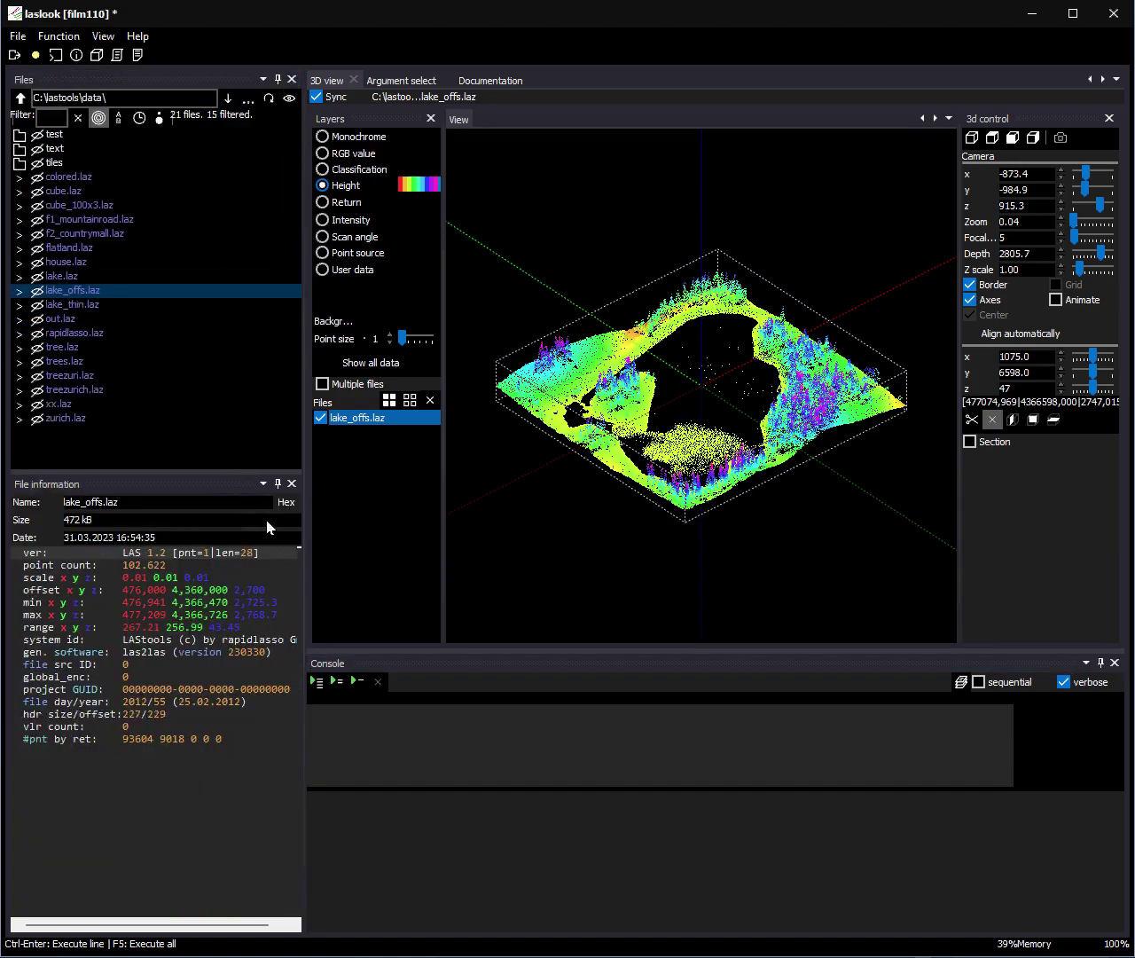
click(290, 483)
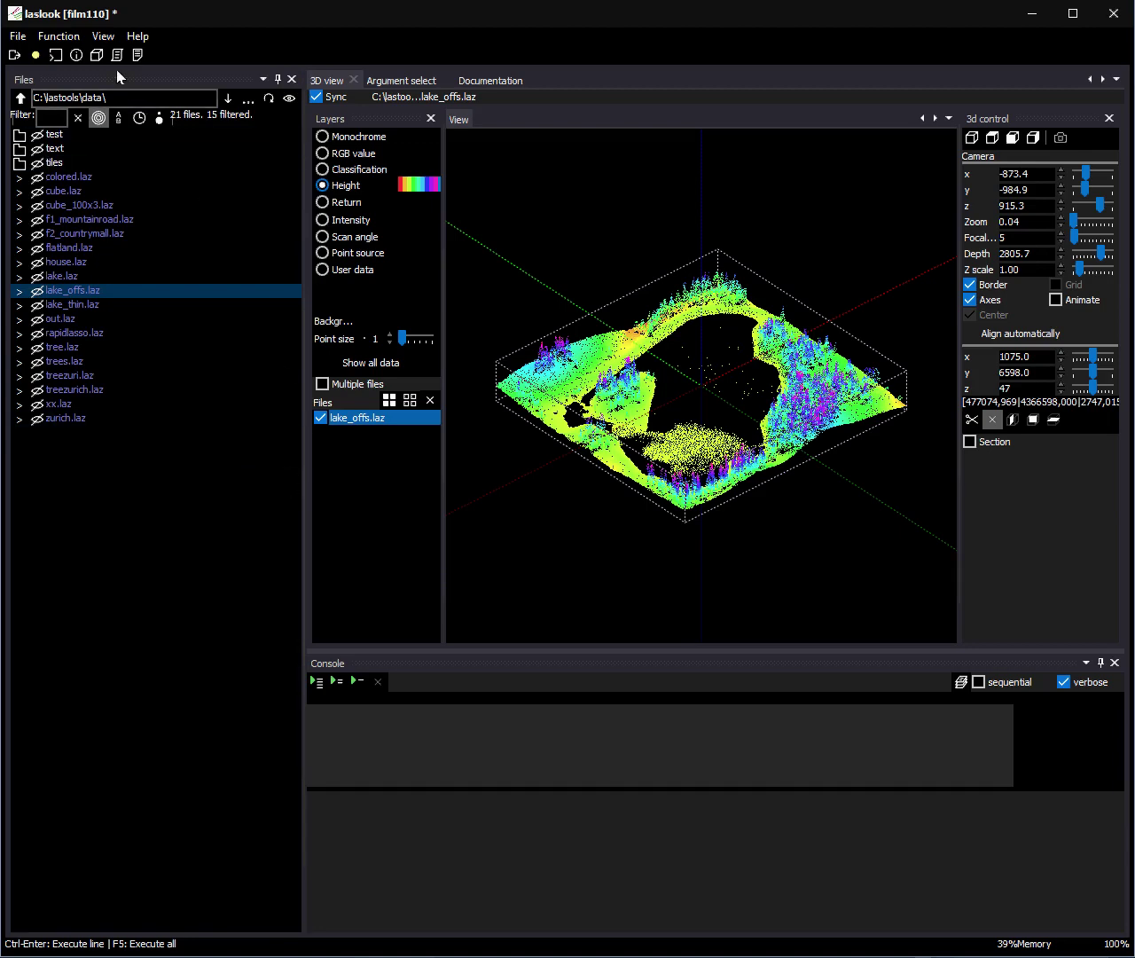
double_click(203, 77)
drag(292, 582, 80, 410)
click(1114, 663)
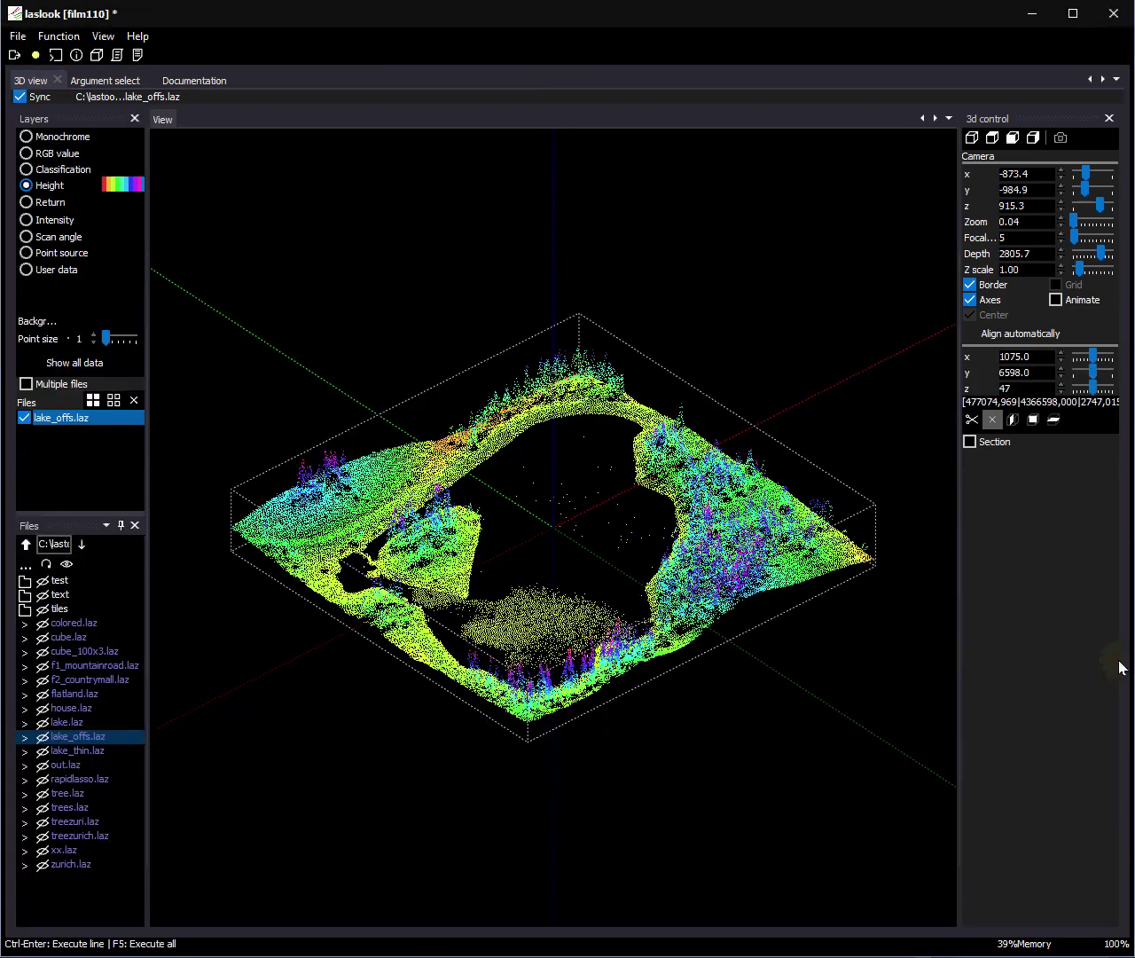
Display cube_100x3.laz in the 3D view and orbit around it
double_click(101, 653)
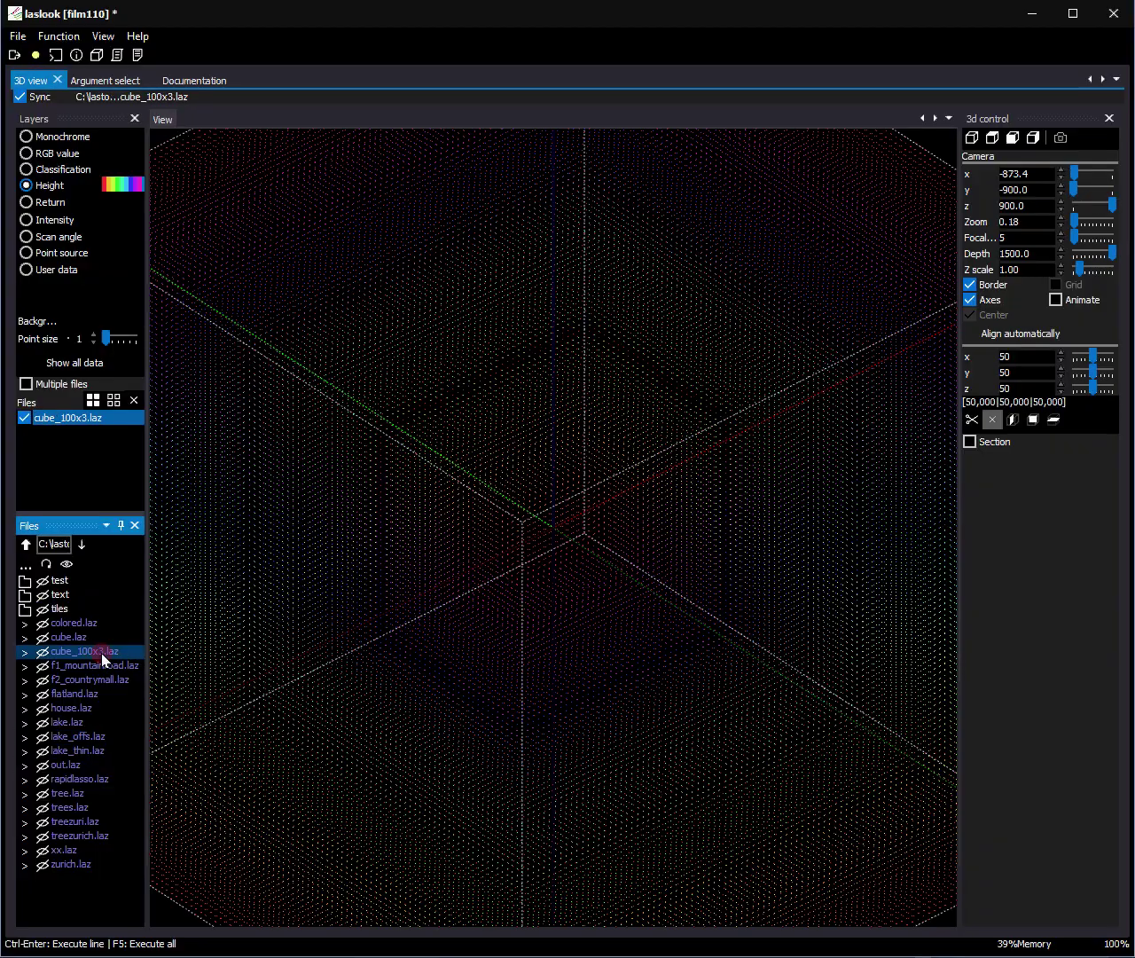
scroll(645, 564, down, 3)
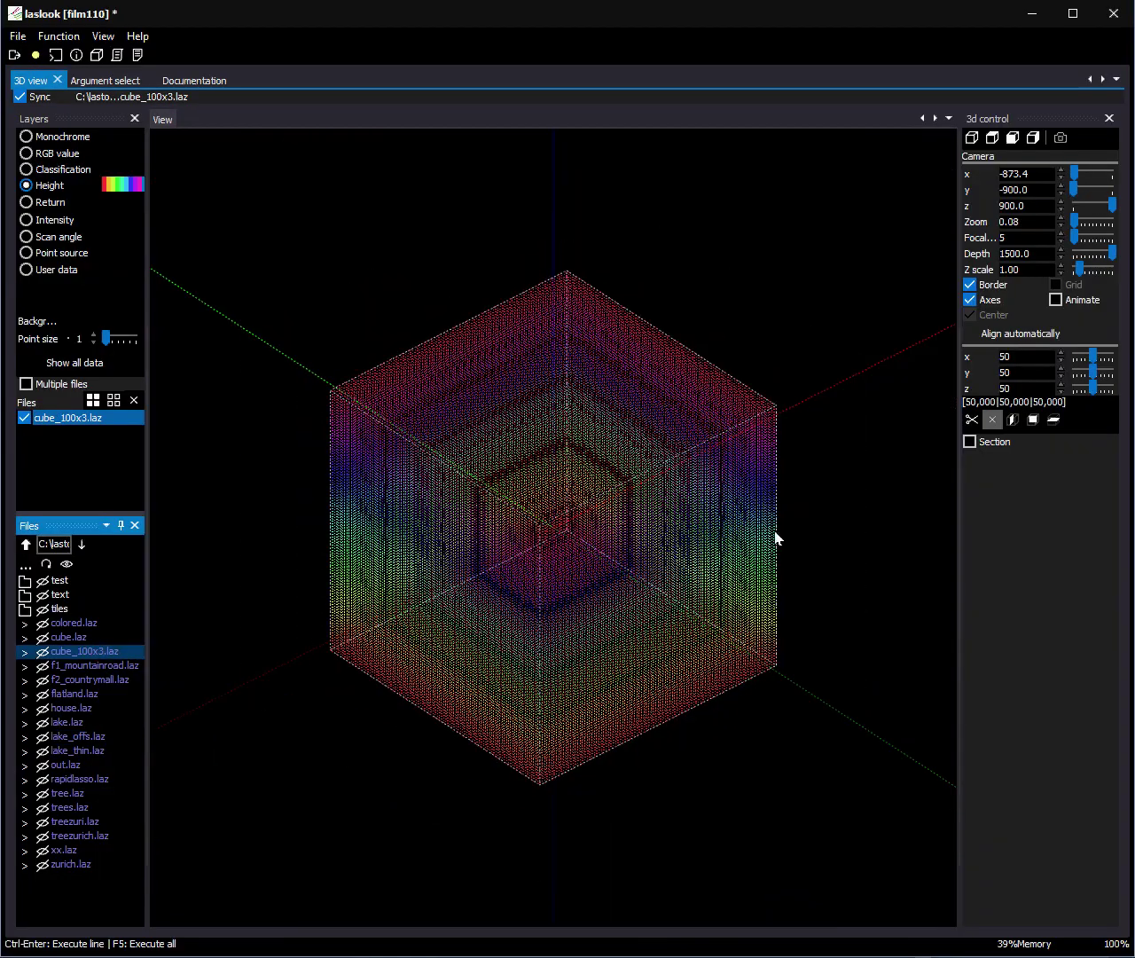
mouse_move(698, 584)
mouse_down()
mouse_move(701, 544)
mouse_move(828, 580)
mouse_move(732, 630)
mouse_move(699, 576)
mouse_move(701, 603)
mouse_move(733, 602)
mouse_move(689, 585)
mouse_move(702, 600)
mouse_up()
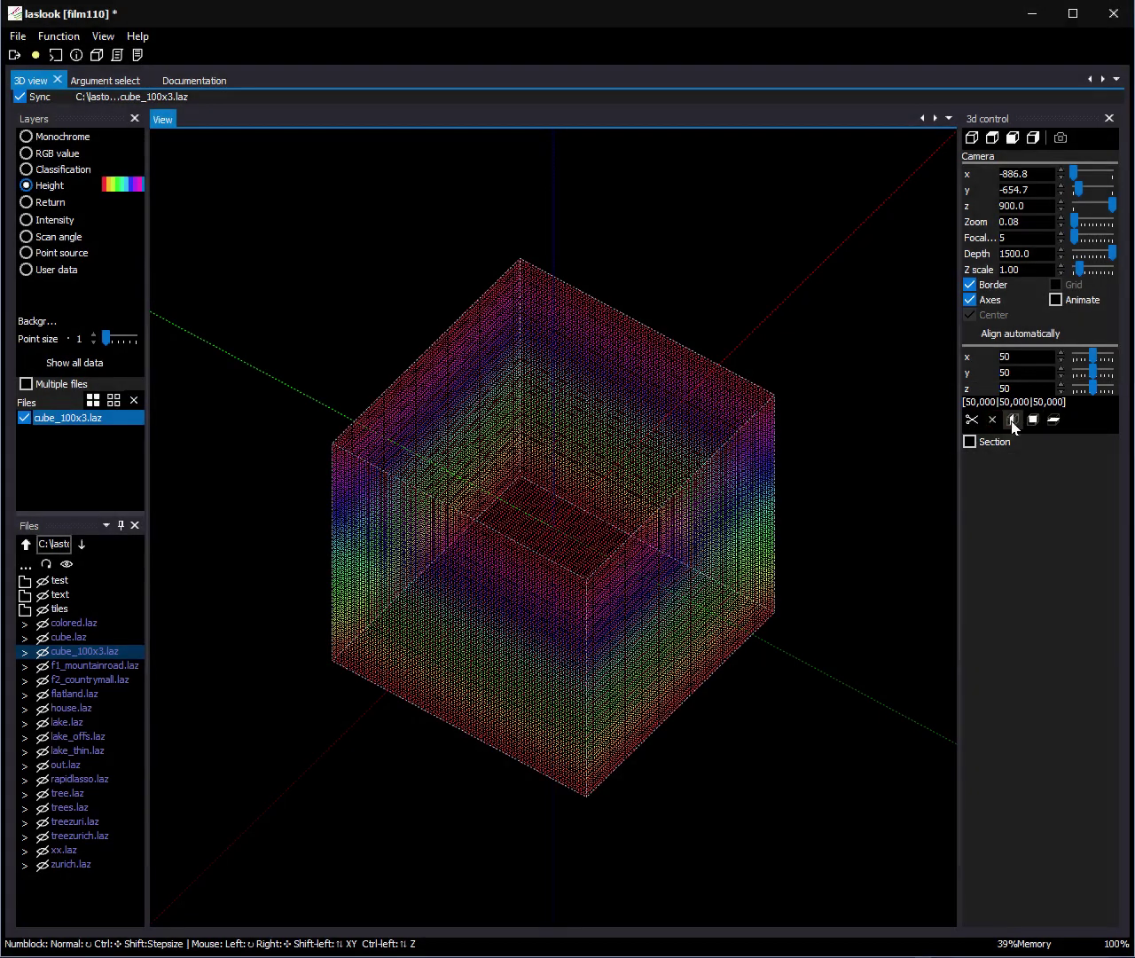
Try the X, Y and Z cut planes on the cube, ending on the X axis
click(1013, 420)
click(1033, 422)
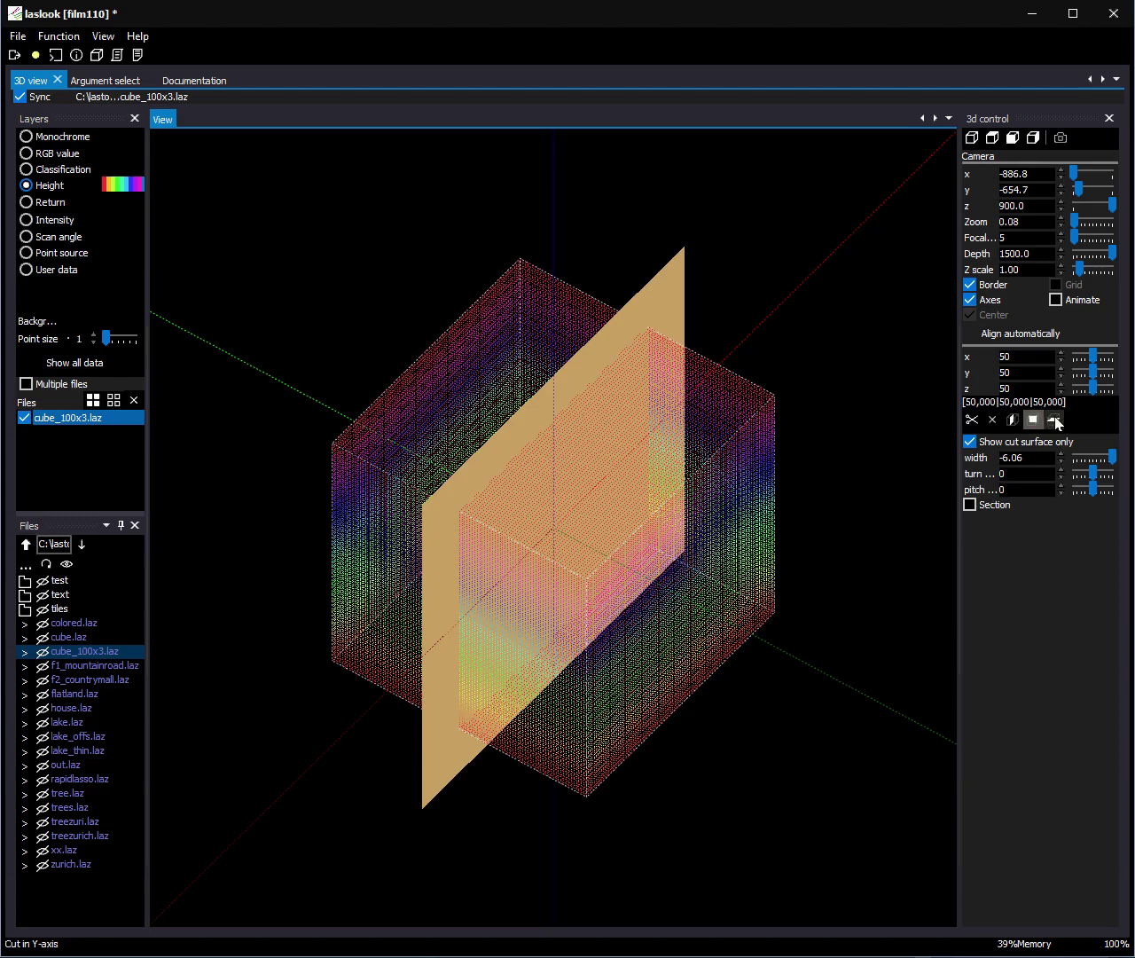
click(1055, 422)
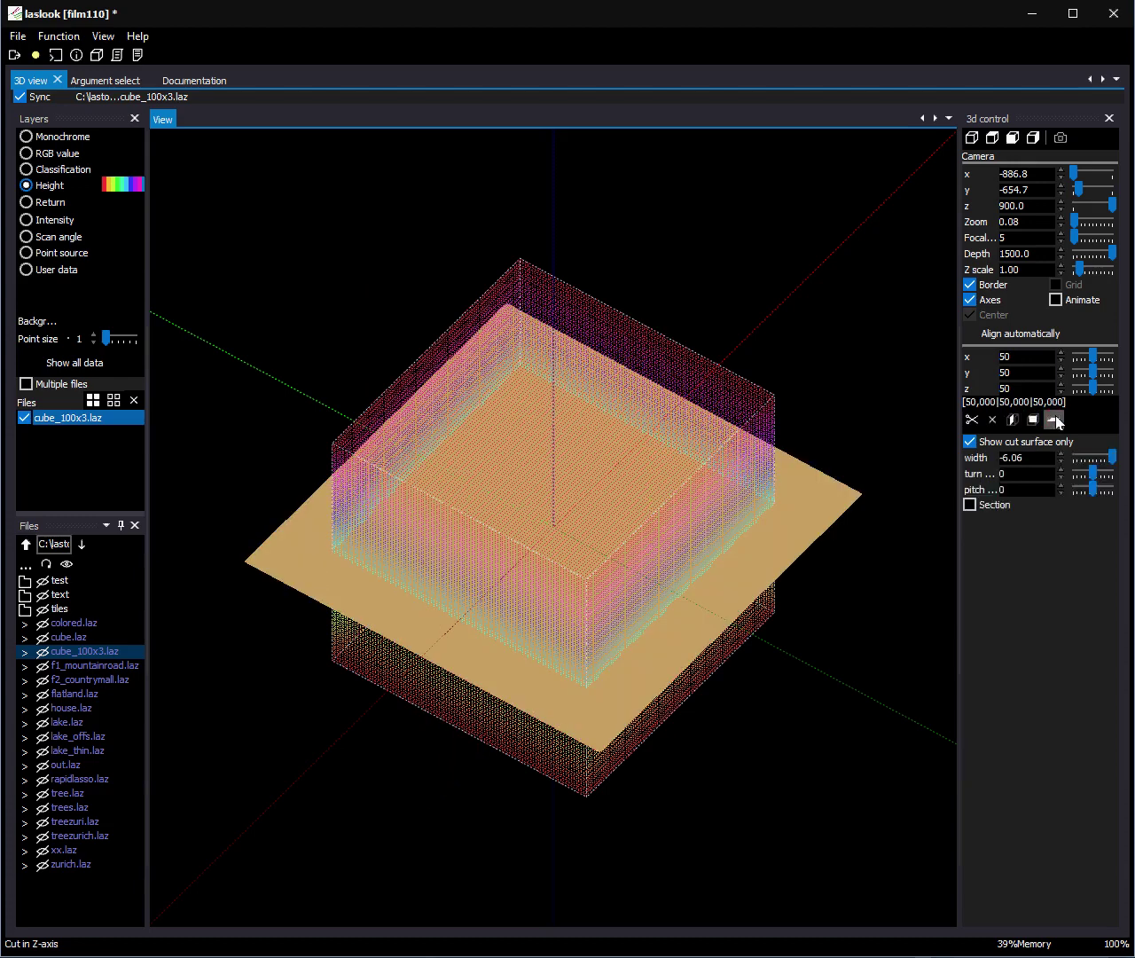
click(1034, 420)
click(1012, 422)
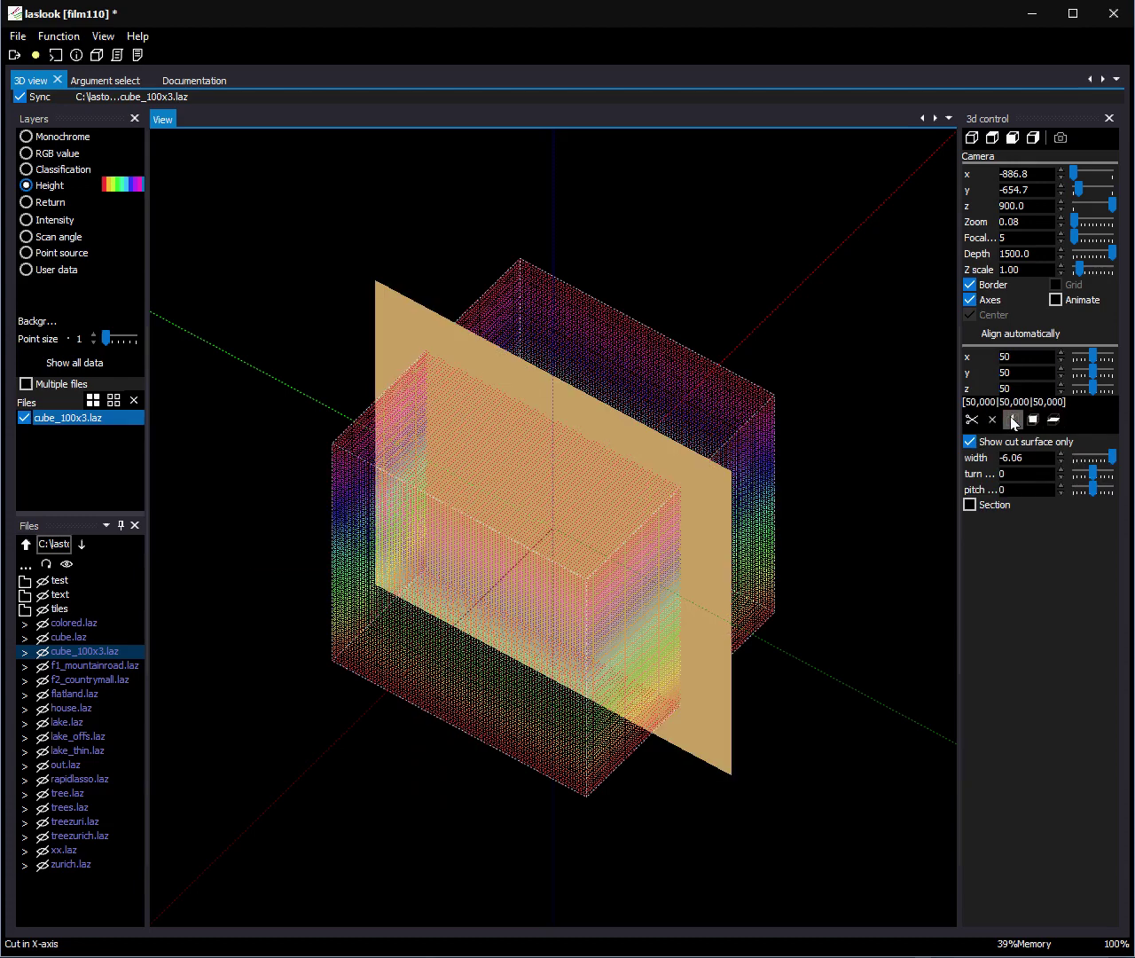
Adjust the cut plane pitch, then orbit and zoom around the sliced cube
click(1030, 479)
scroll(1030, 479, up, 1)
scroll(1029, 479, down, 1)
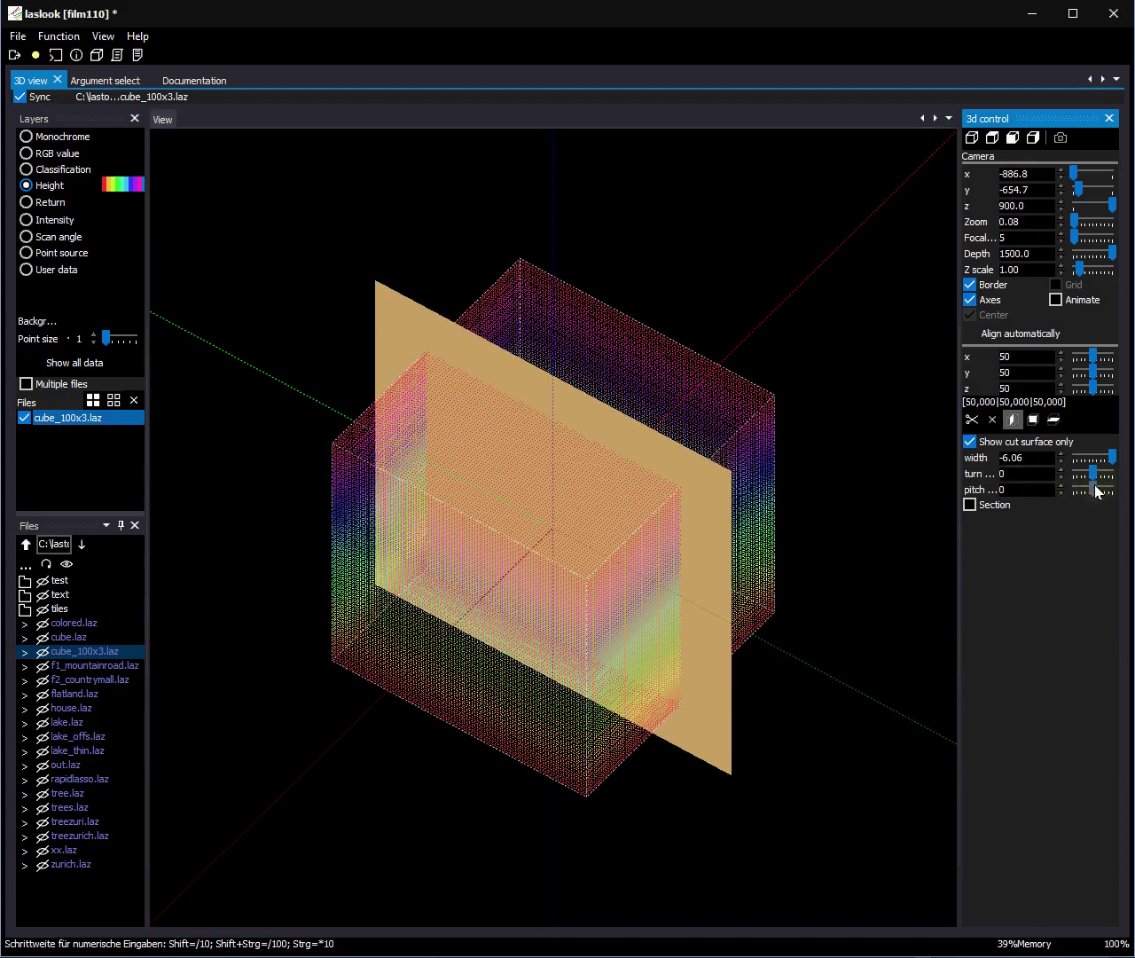
mouse_move(1097, 492)
mouse_down()
mouse_move(1106, 487)
mouse_move(1078, 489)
mouse_move(1101, 484)
mouse_up()
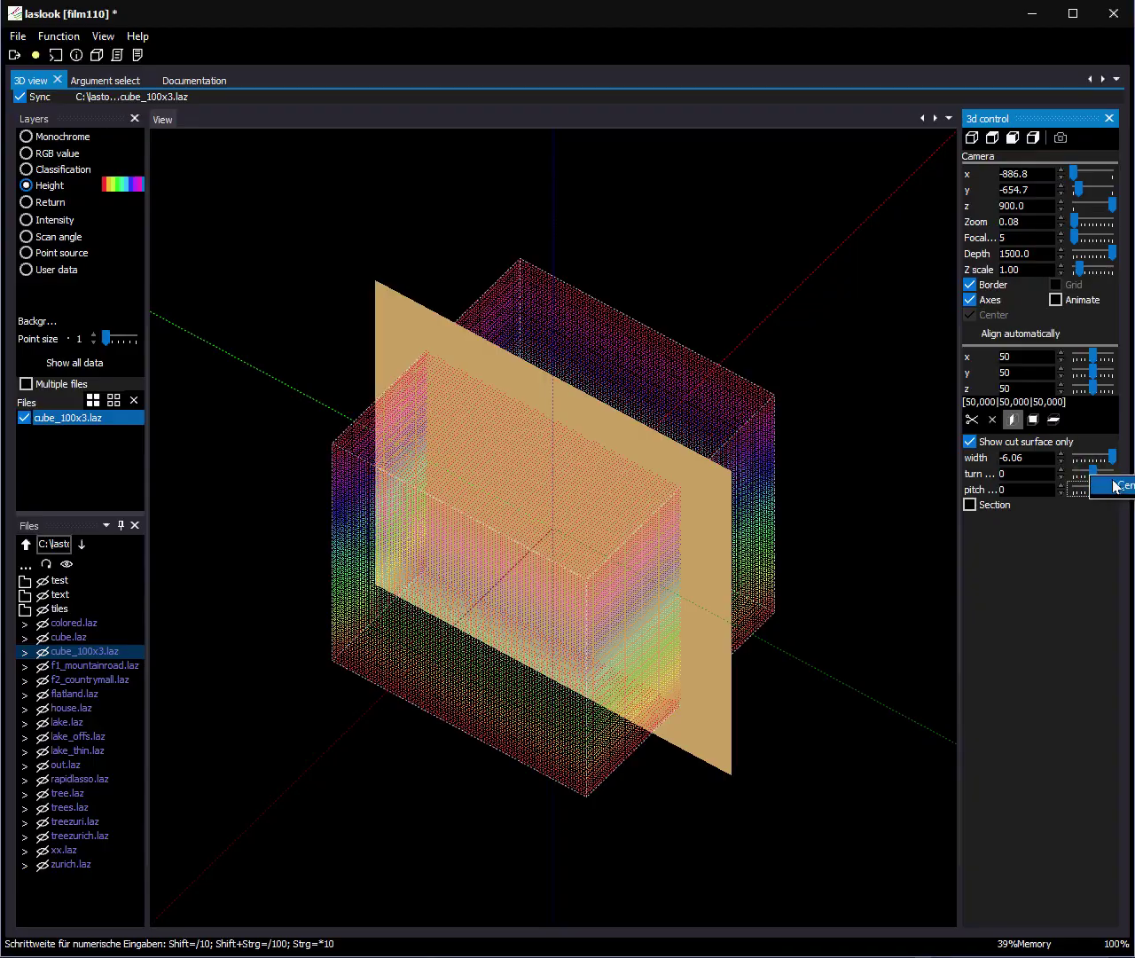
mouse_move(838, 524)
mouse_down()
mouse_move(817, 550)
mouse_move(742, 494)
mouse_move(760, 530)
mouse_move(851, 503)
mouse_move(828, 514)
mouse_up()
scroll(683, 525, up, 3)
scroll(698, 527, up, 2)
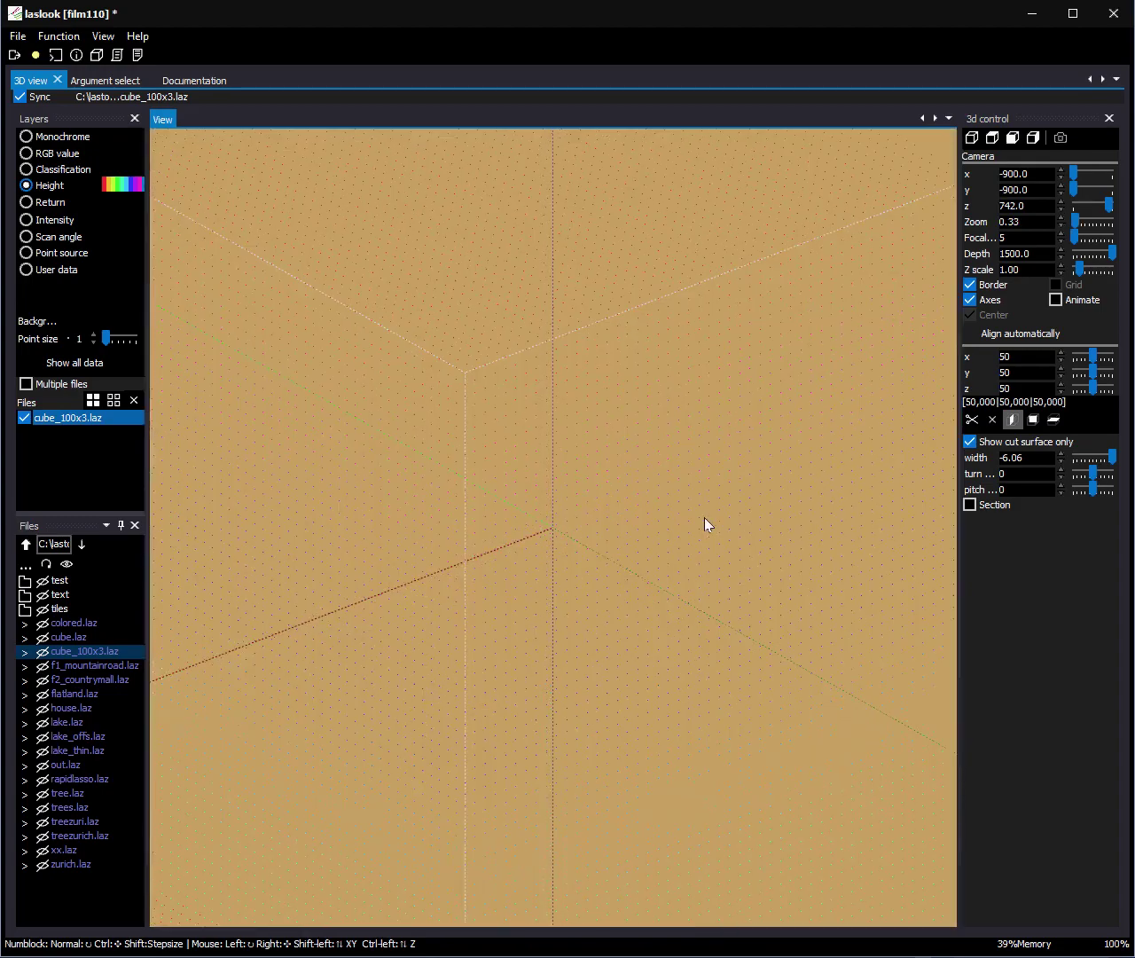
scroll(709, 524, down, 4)
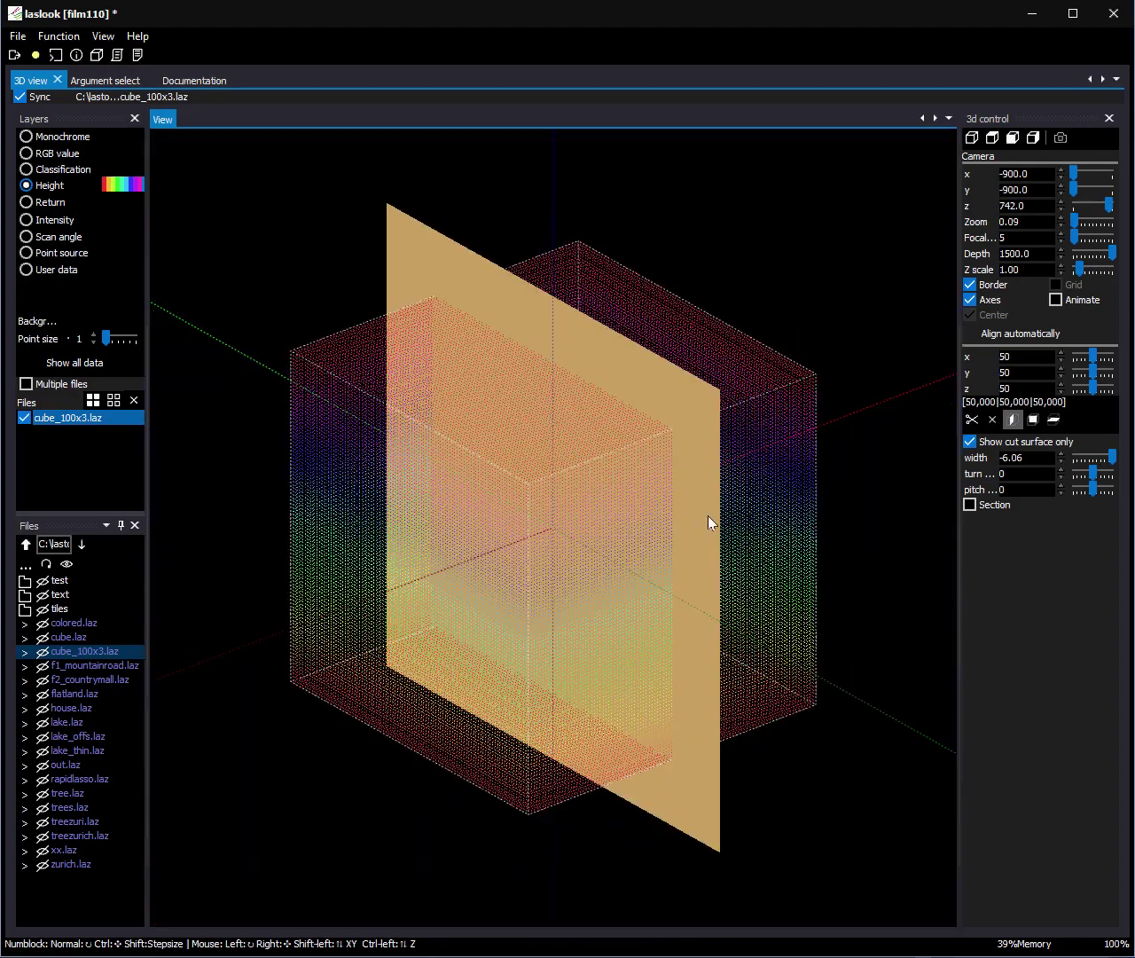
Toggle 'Show cut surface only' repeatedly, ending with only the cut slice shown
click(1005, 444)
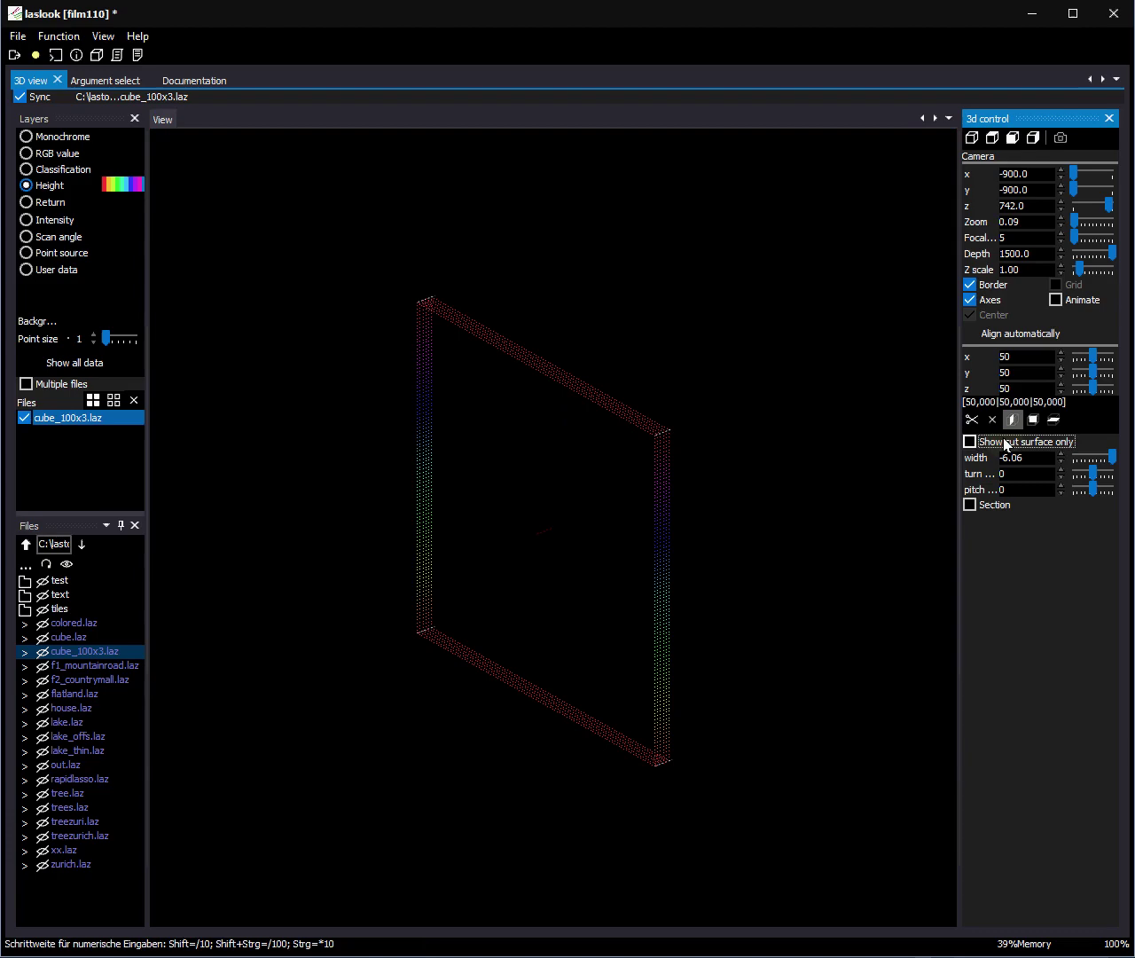
click(1005, 444)
click(1005, 445)
click(1005, 444)
click(1005, 444)
Change the cut slice width to 6.30 and show the full cube with the cut plane
click(1026, 457)
scroll(1029, 460, down, 3)
scroll(1031, 461, up, 3)
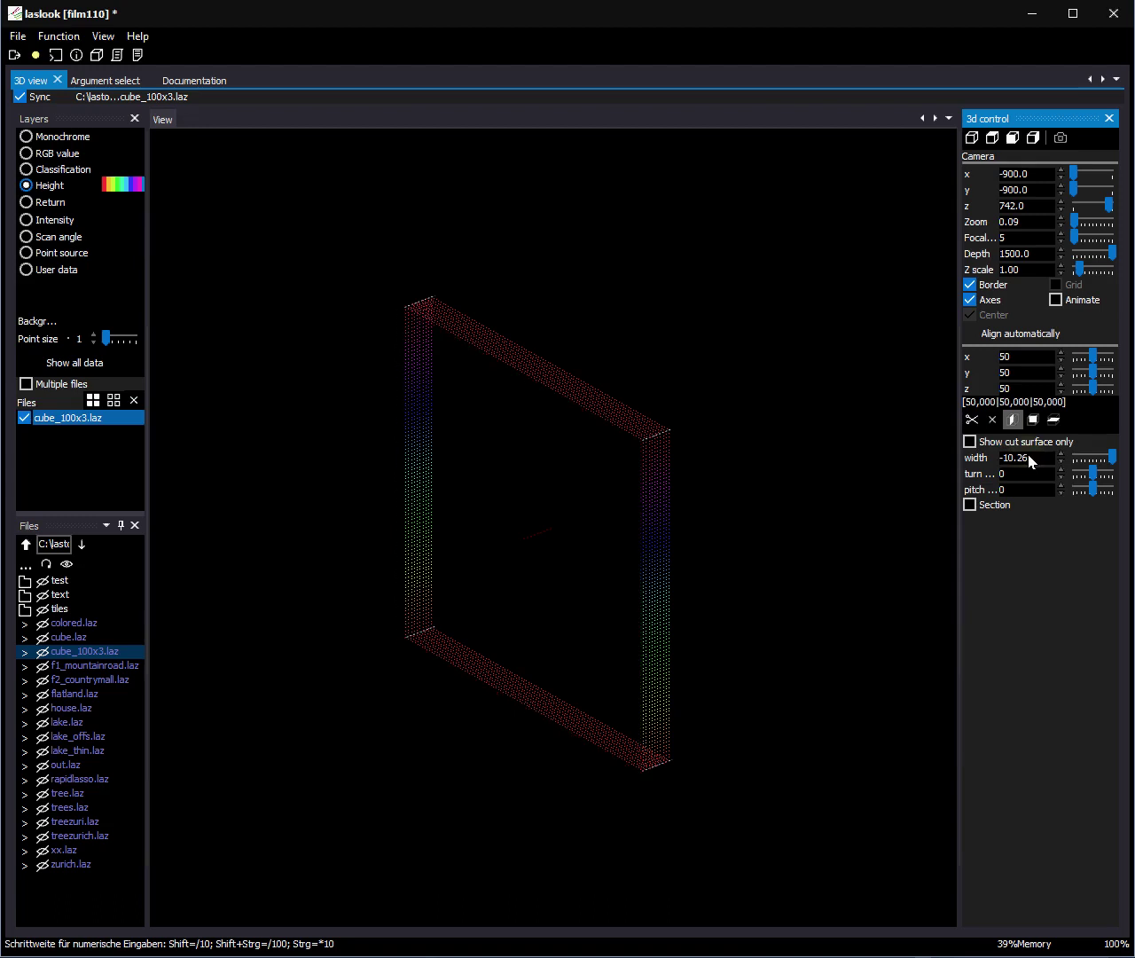
double_click(1031, 460)
text(6)
key(Return)
scroll(1029, 467, up, 2)
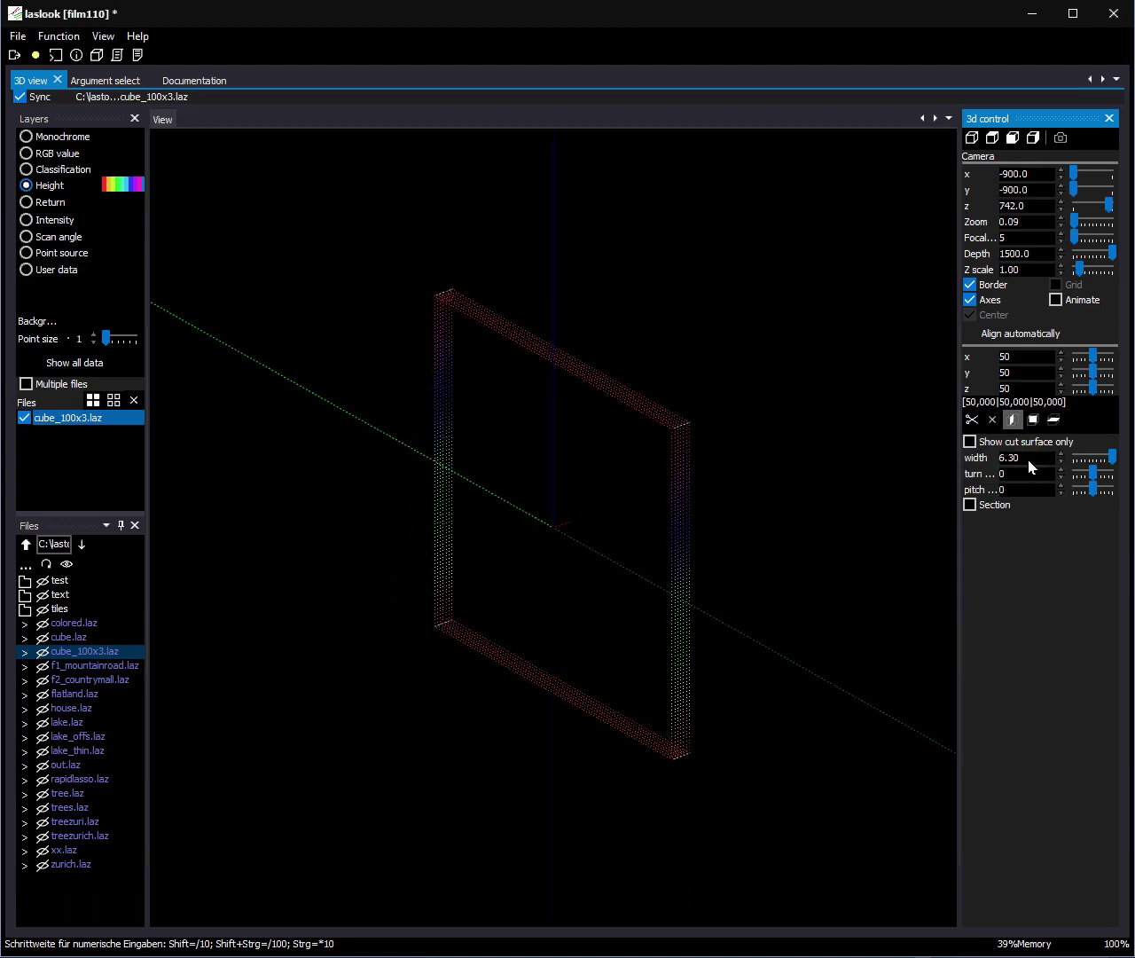
click(1024, 443)
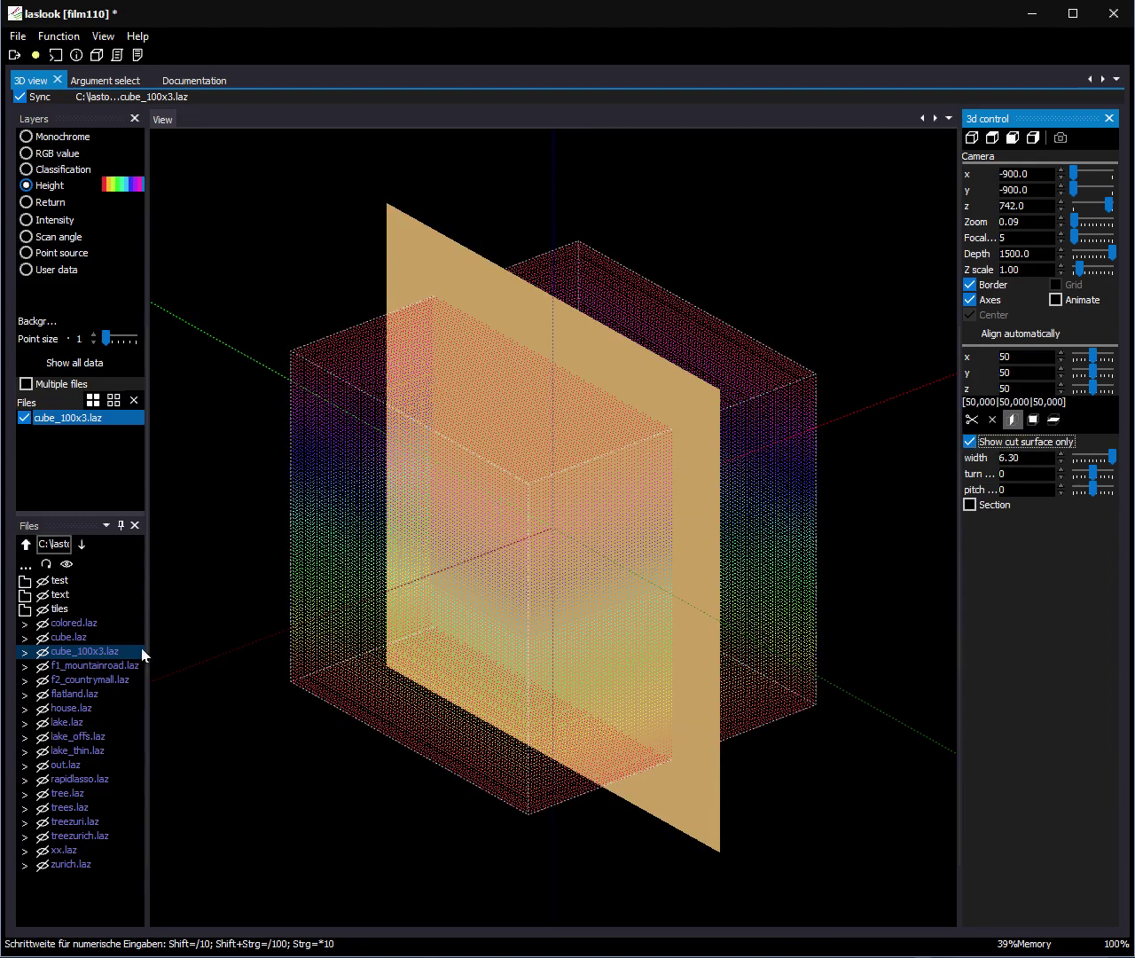
Open lake_offs.laz in 3D and snap to a straight side view
click(98, 738)
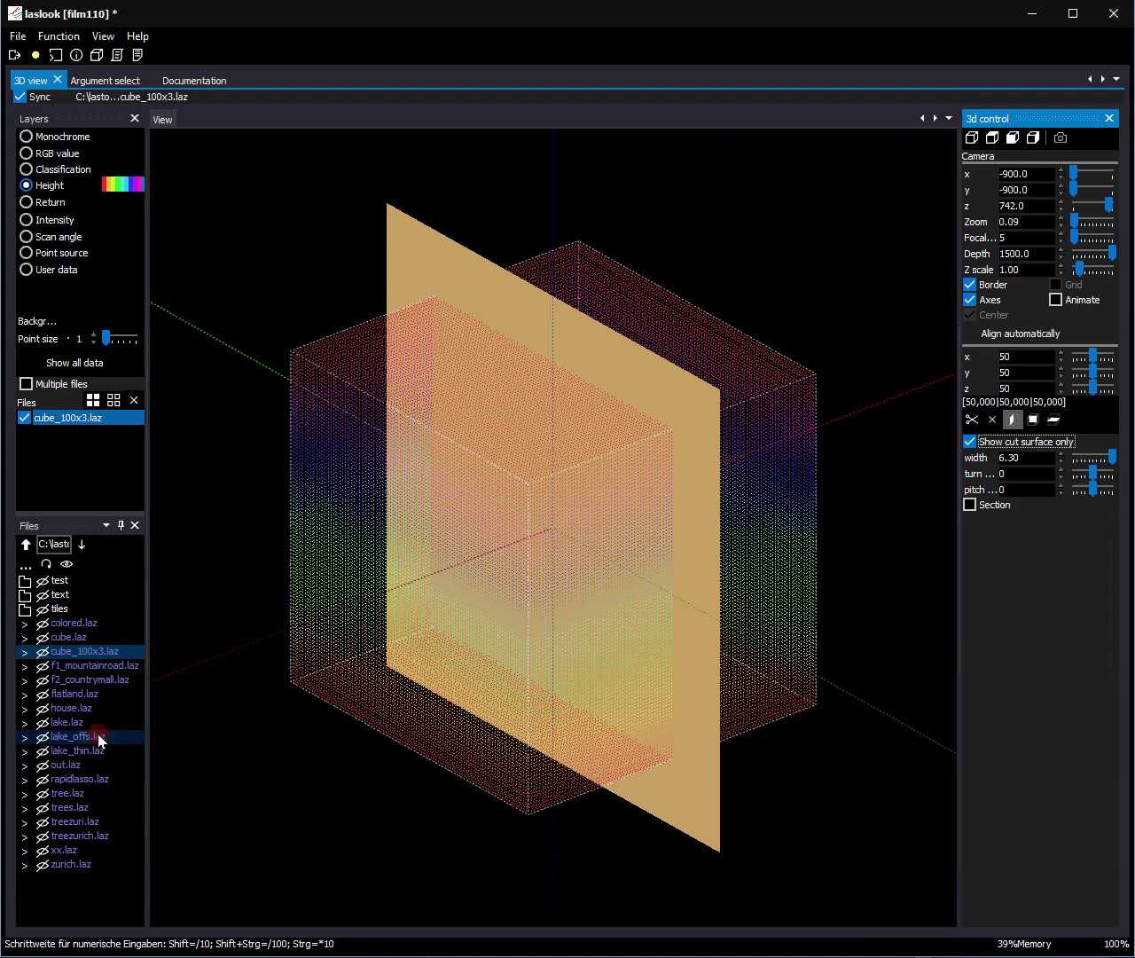
scroll(785, 538, down, 1)
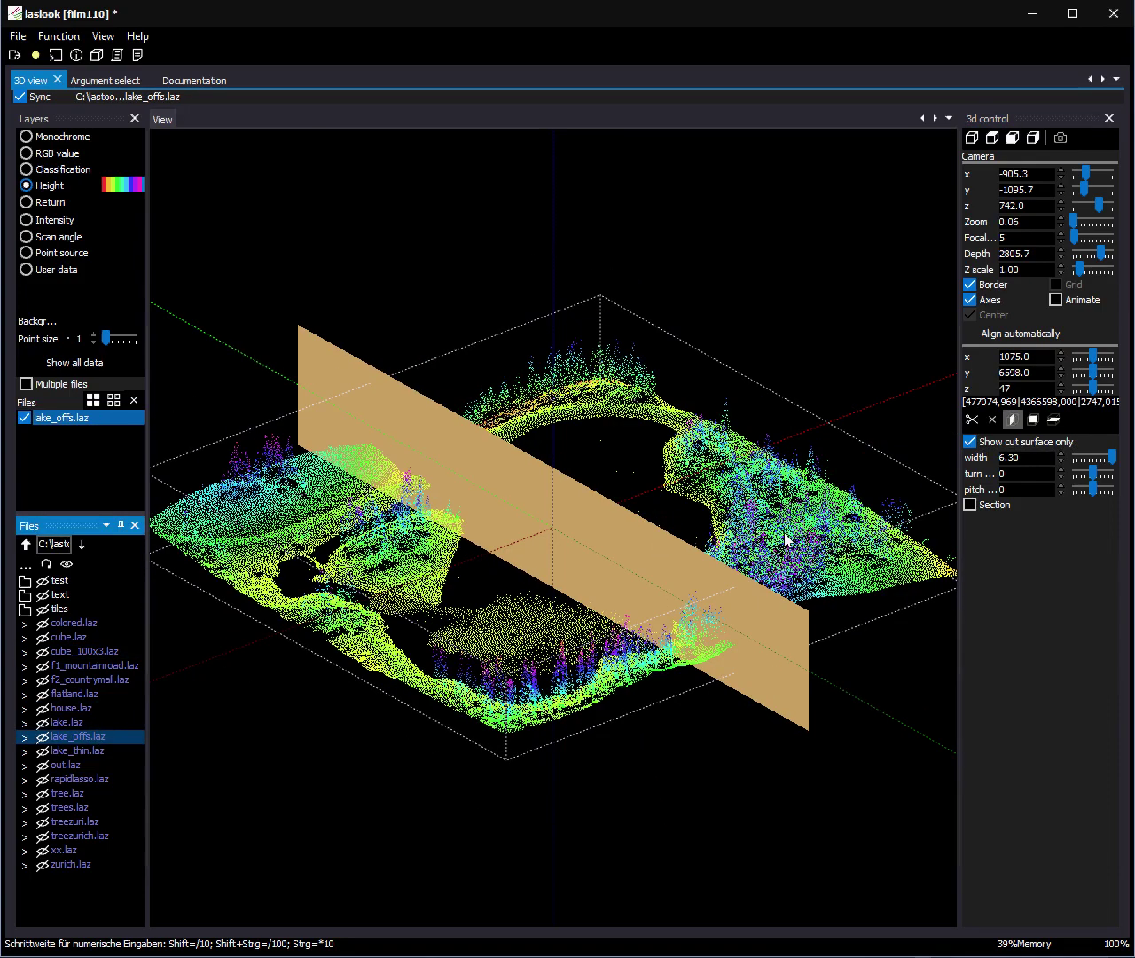
drag(816, 525, 844, 521)
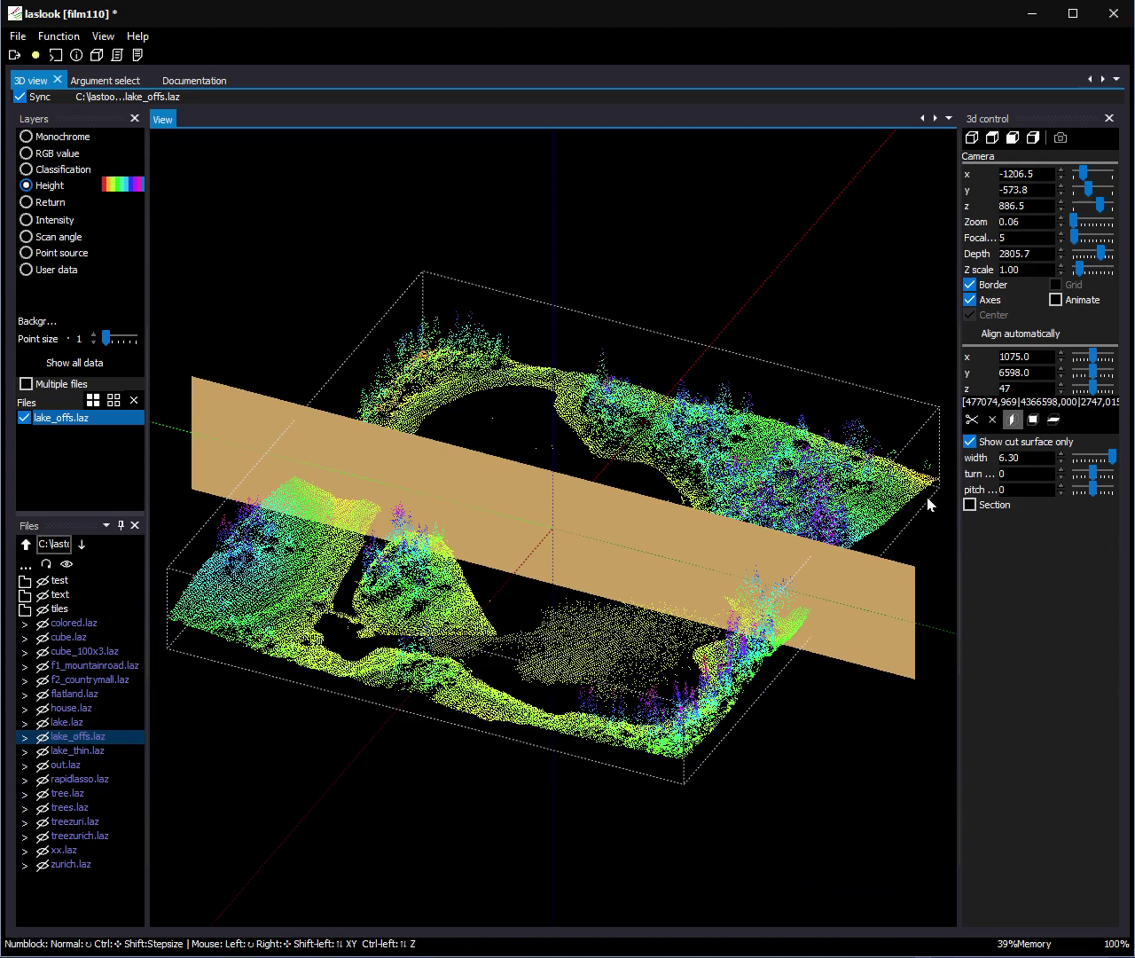
click(1011, 138)
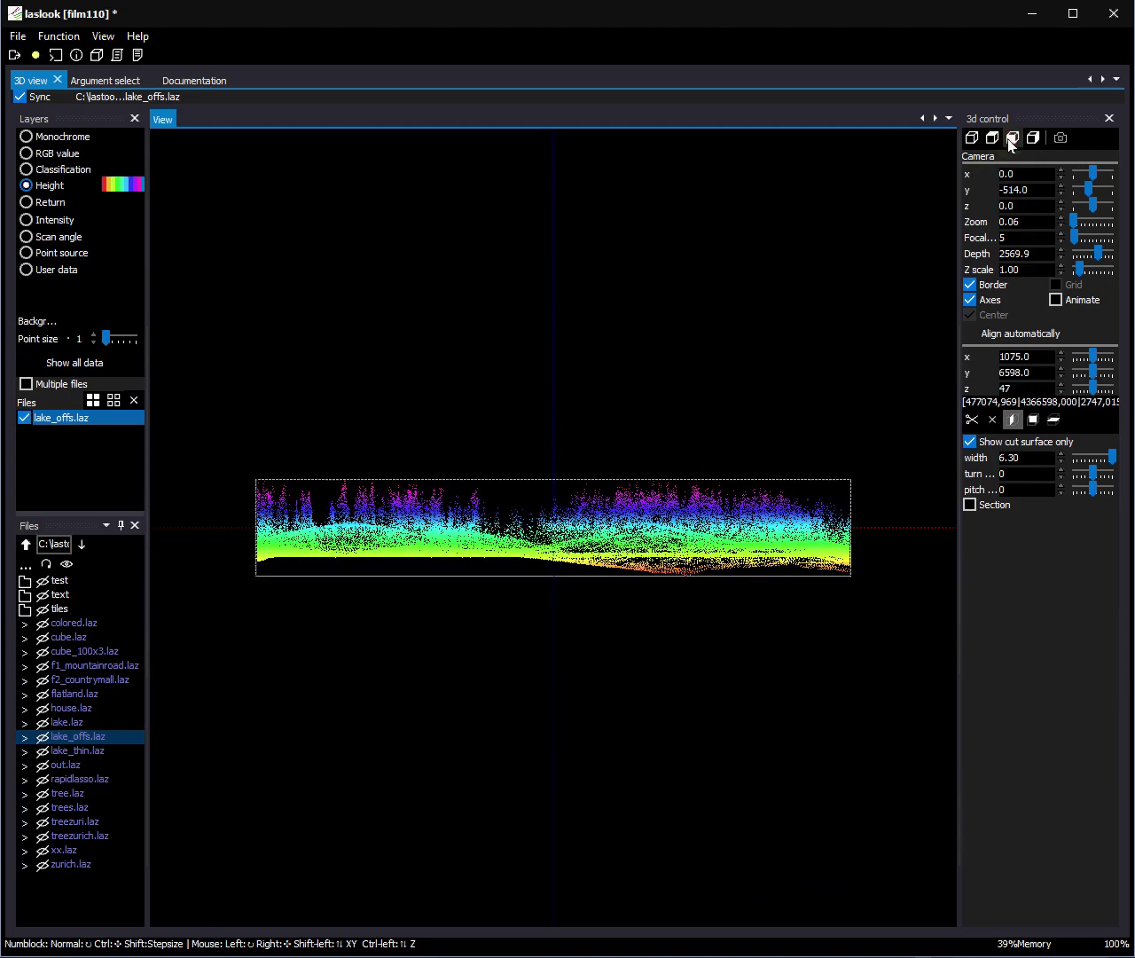
Cut the lake cloud along the Y axis, positioning the slice and showing only its points
click(1032, 418)
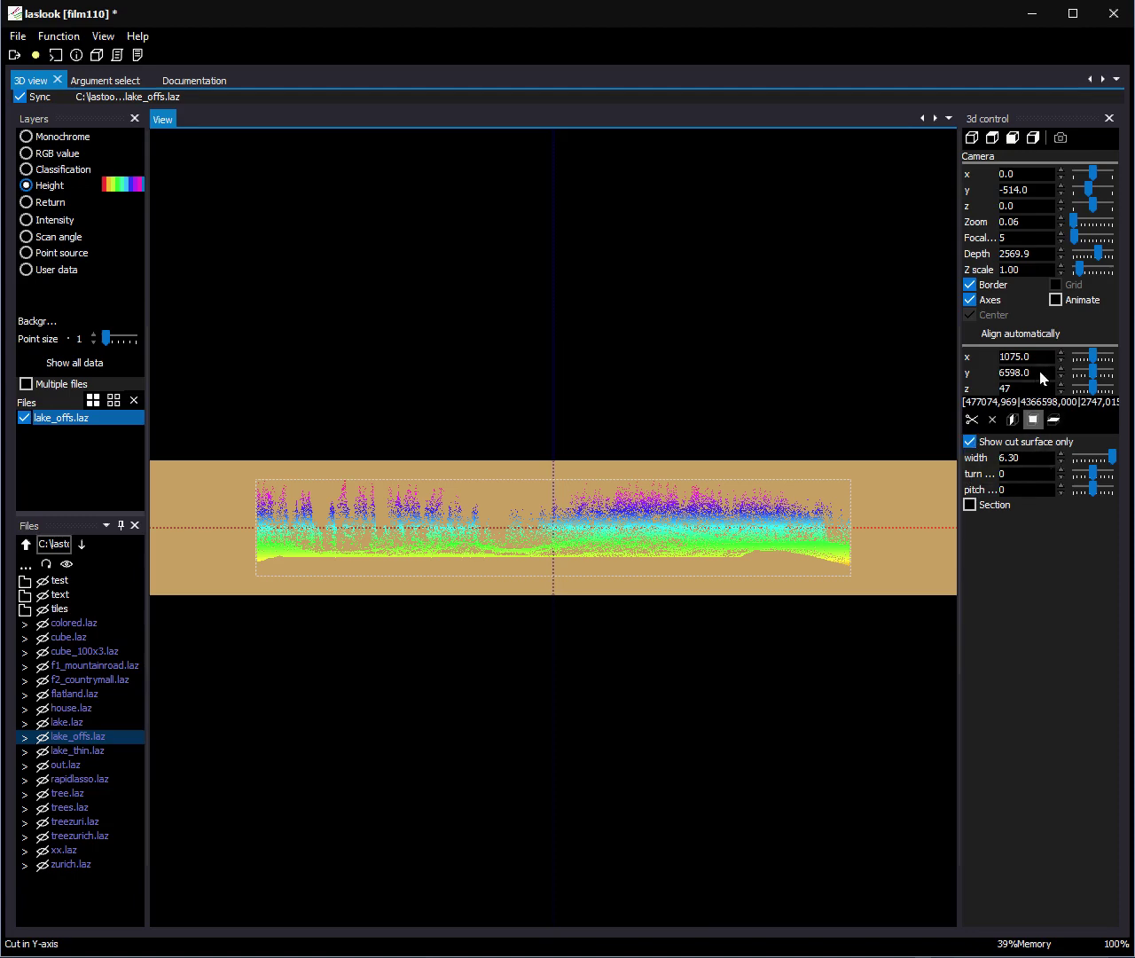
scroll(1042, 377, up, 3)
scroll(1042, 377, up, 15)
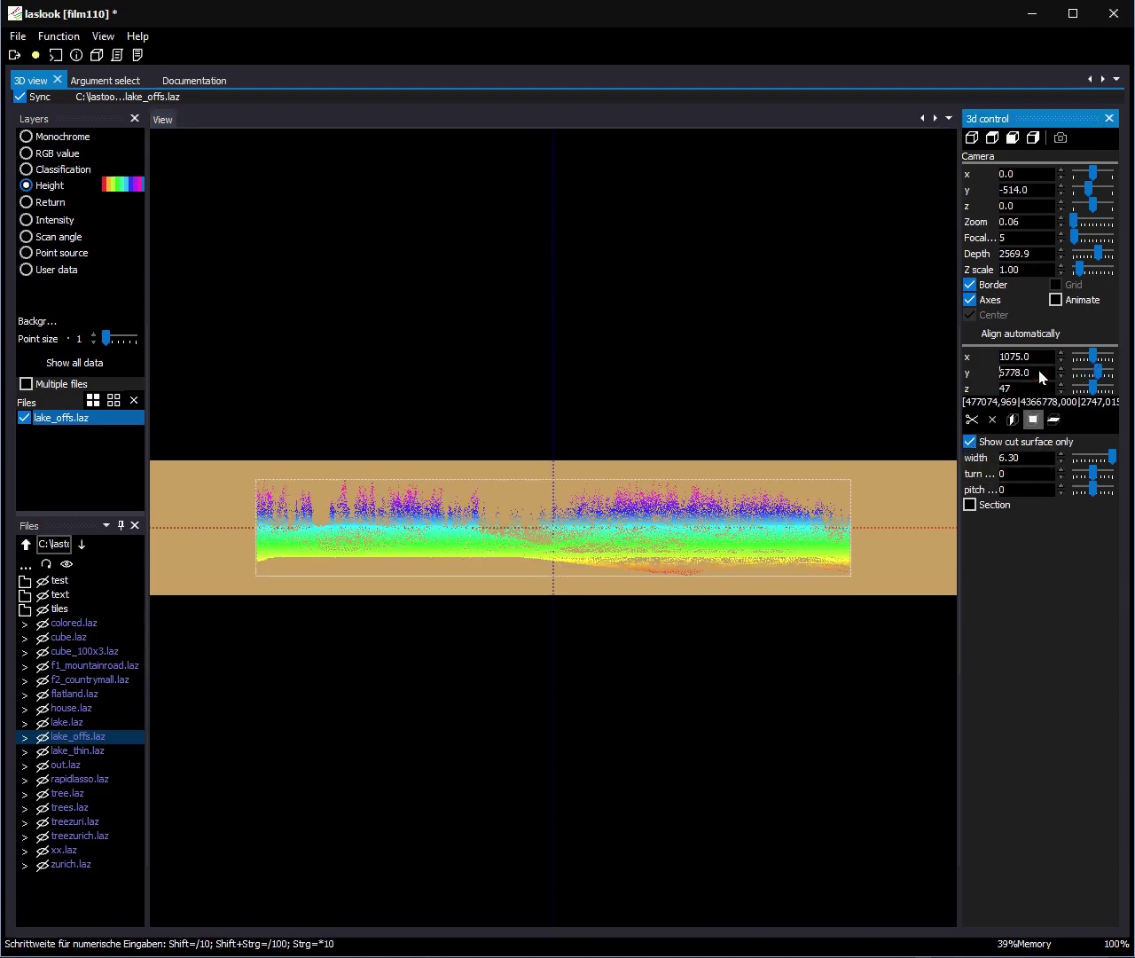
click(970, 442)
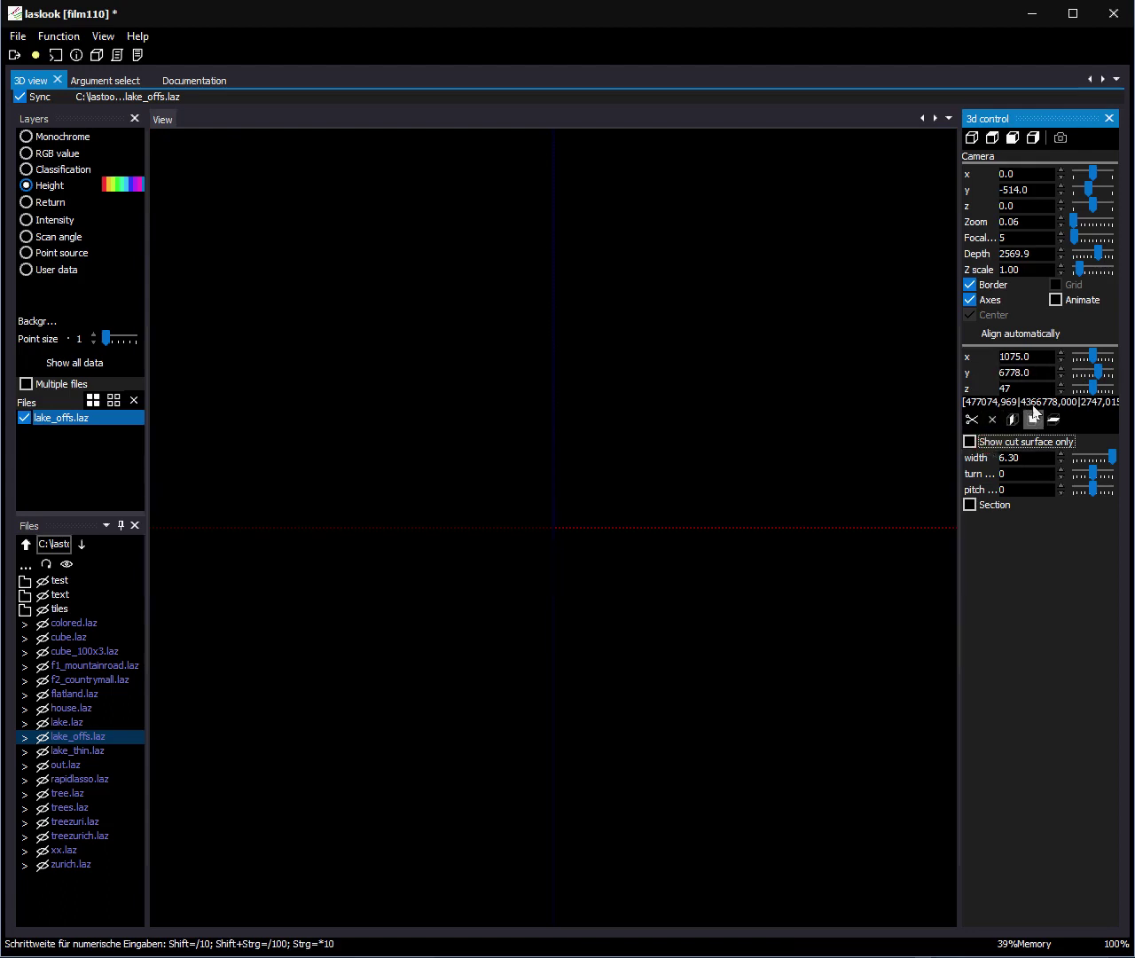
scroll(1038, 375, down, 6)
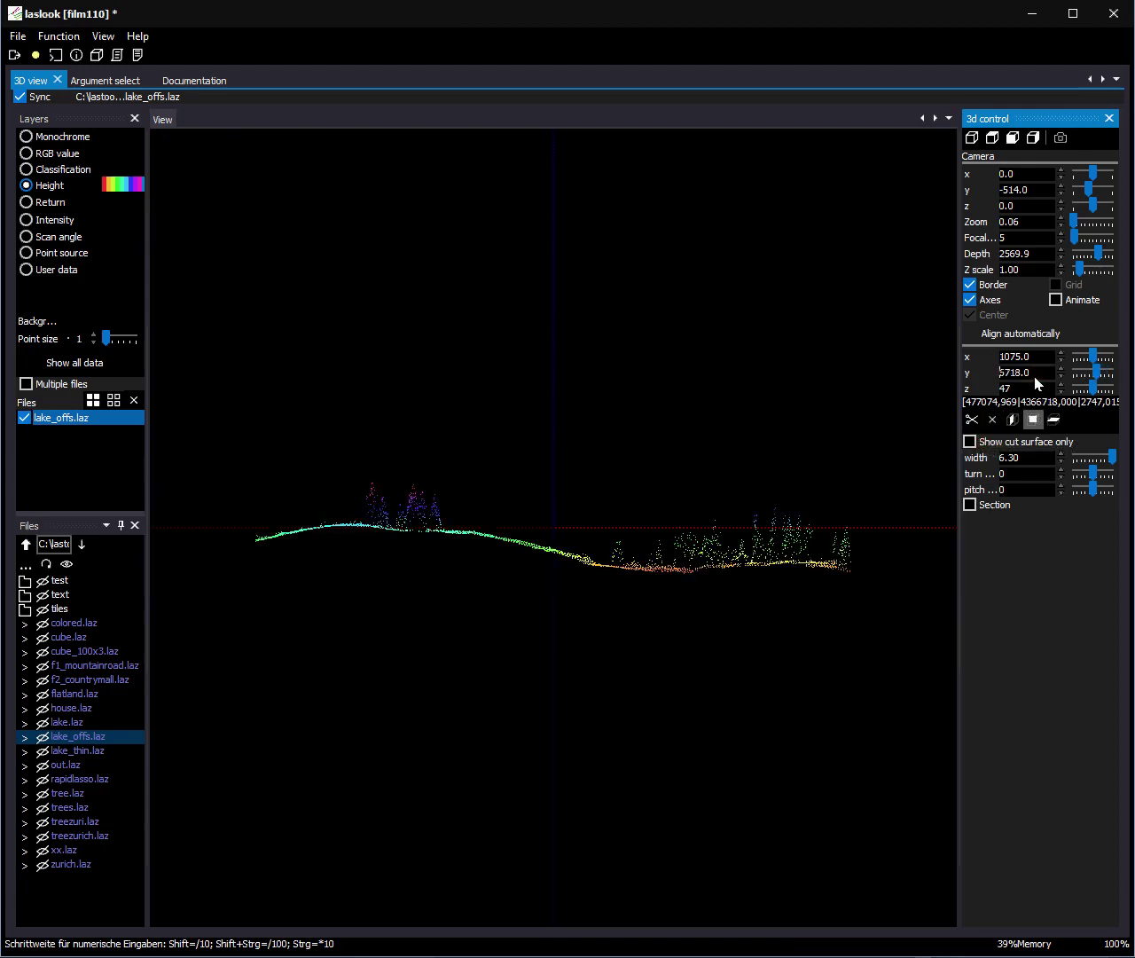
scroll(1036, 378, down, 18)
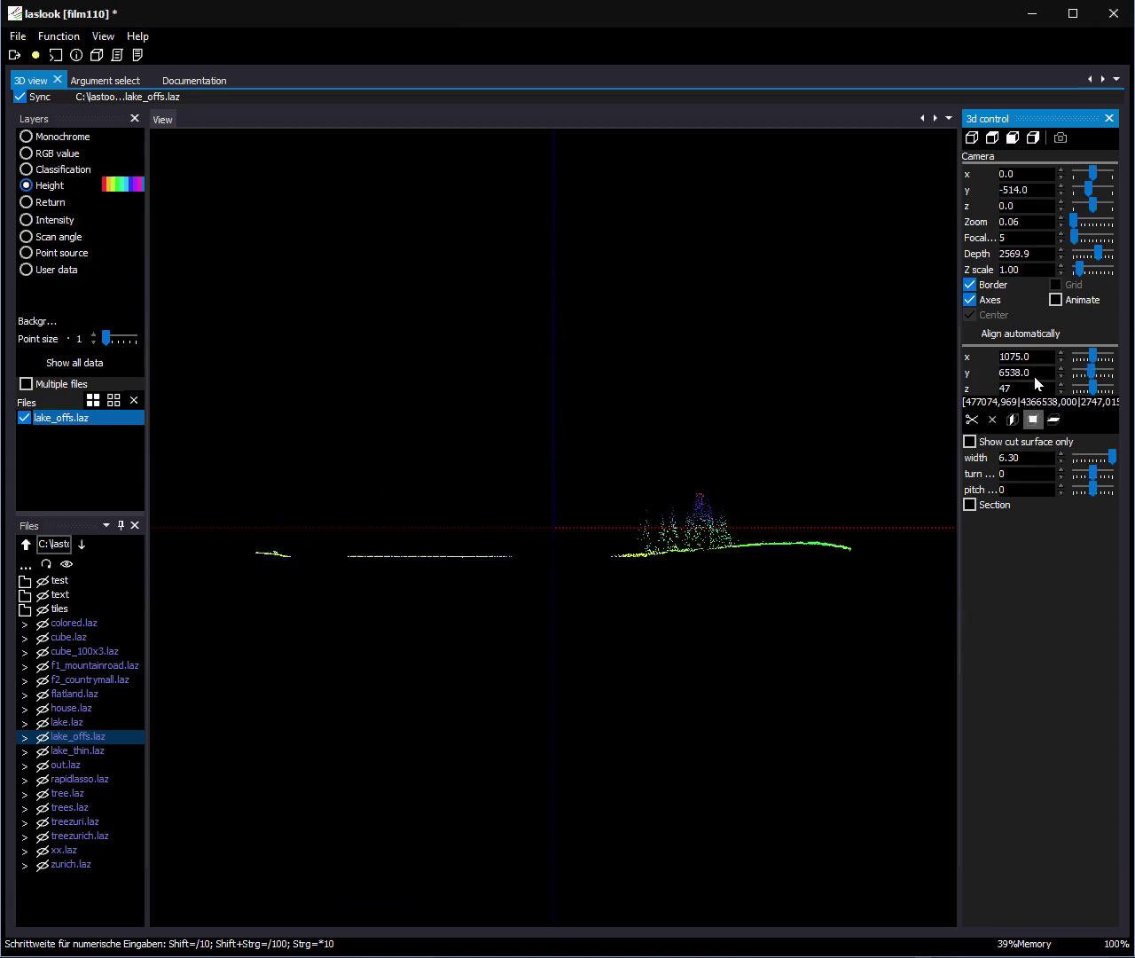
scroll(1038, 383, up, 15)
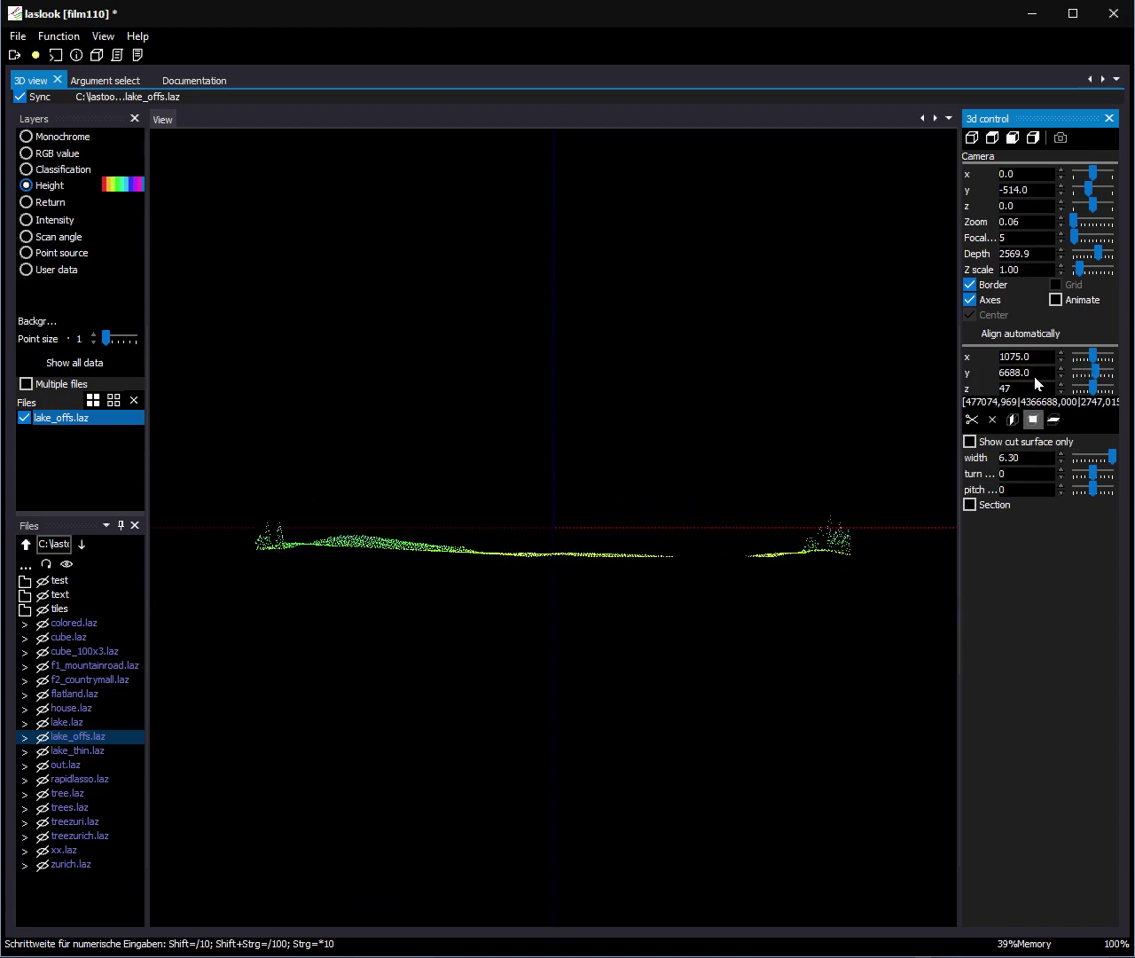
scroll(1035, 386, down, 12)
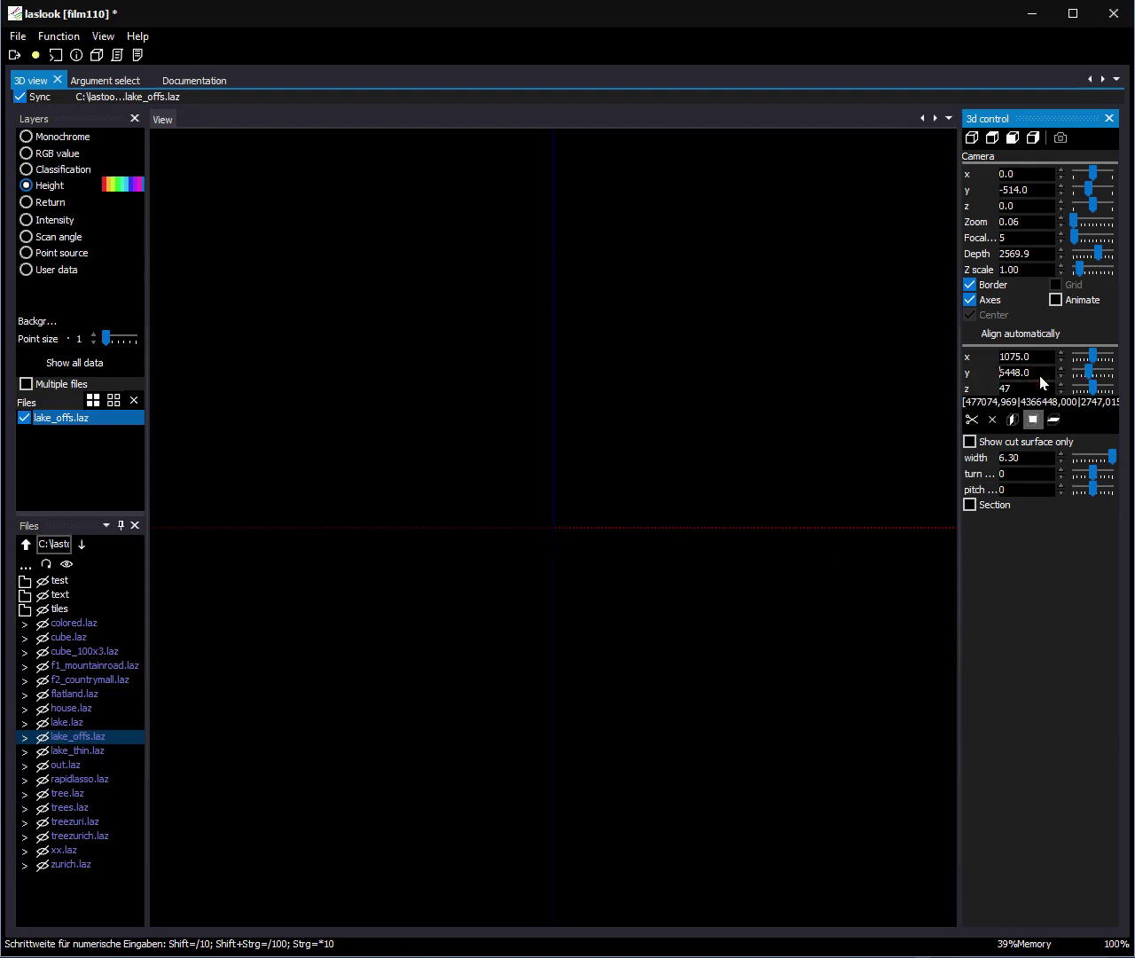
drag(879, 454, 829, 517)
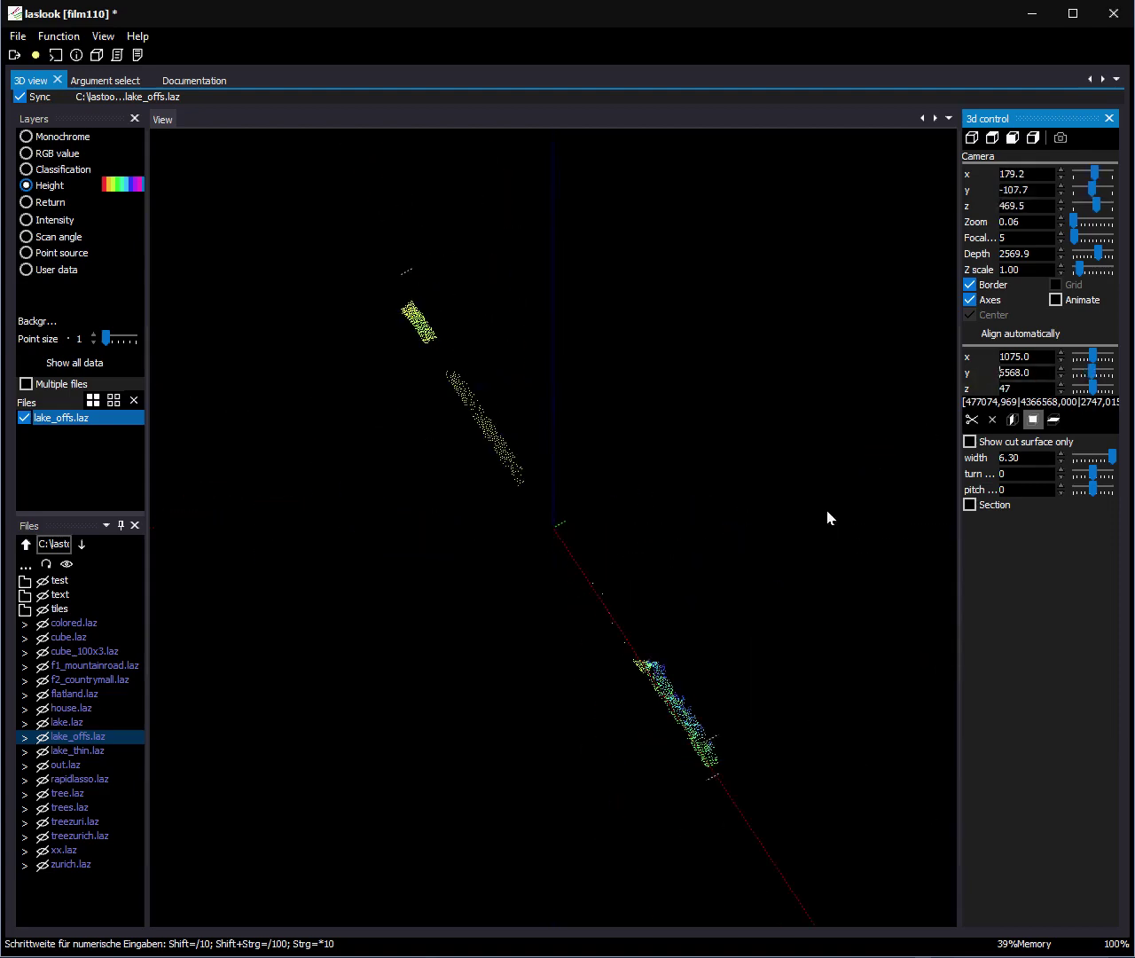
Set the slice width to 10.80 and shift the view along the slice
click(1039, 460)
scroll(1043, 463, up, 15)
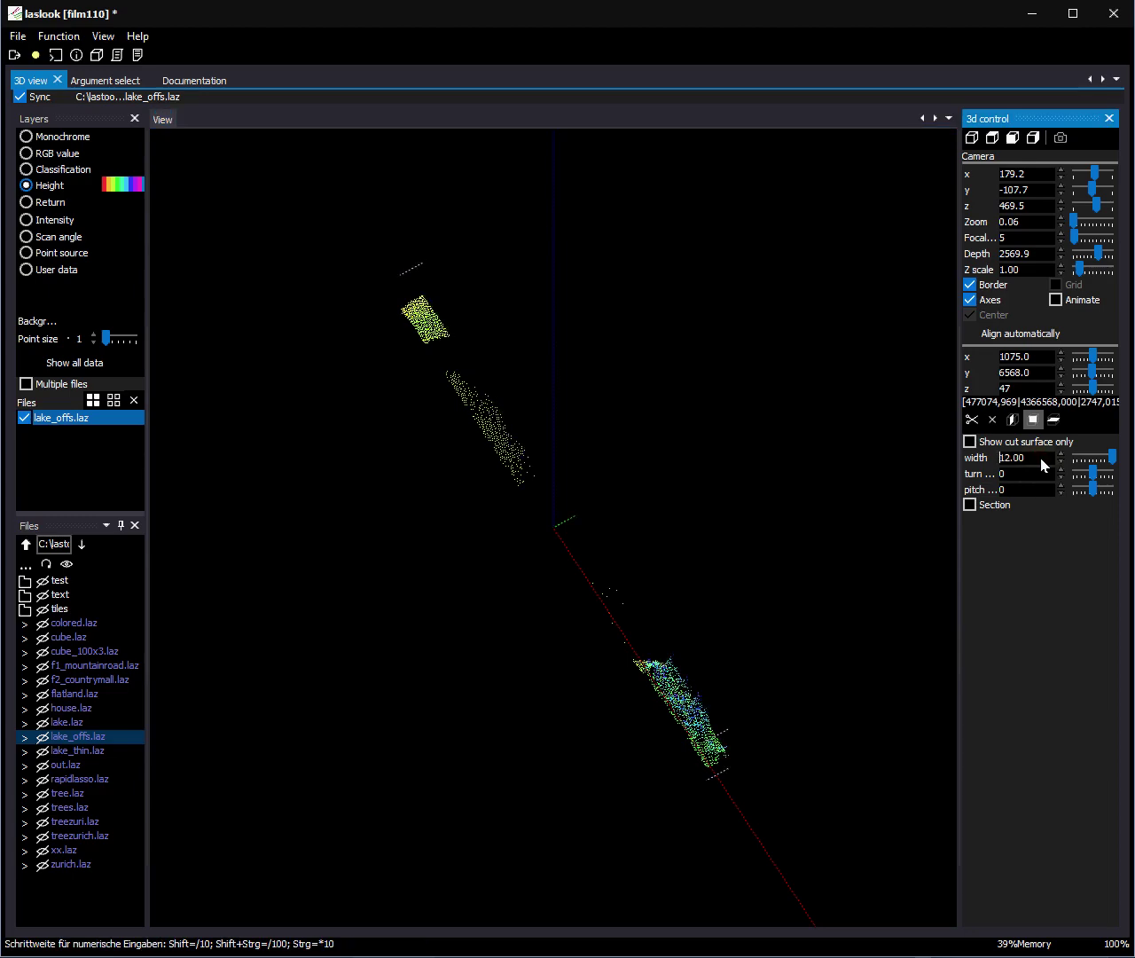
scroll(1044, 463, down, 1)
mouse_move(698, 541)
right_down()
mouse_move(707, 527)
mouse_move(679, 550)
mouse_move(702, 527)
mouse_move(692, 527)
right_up()
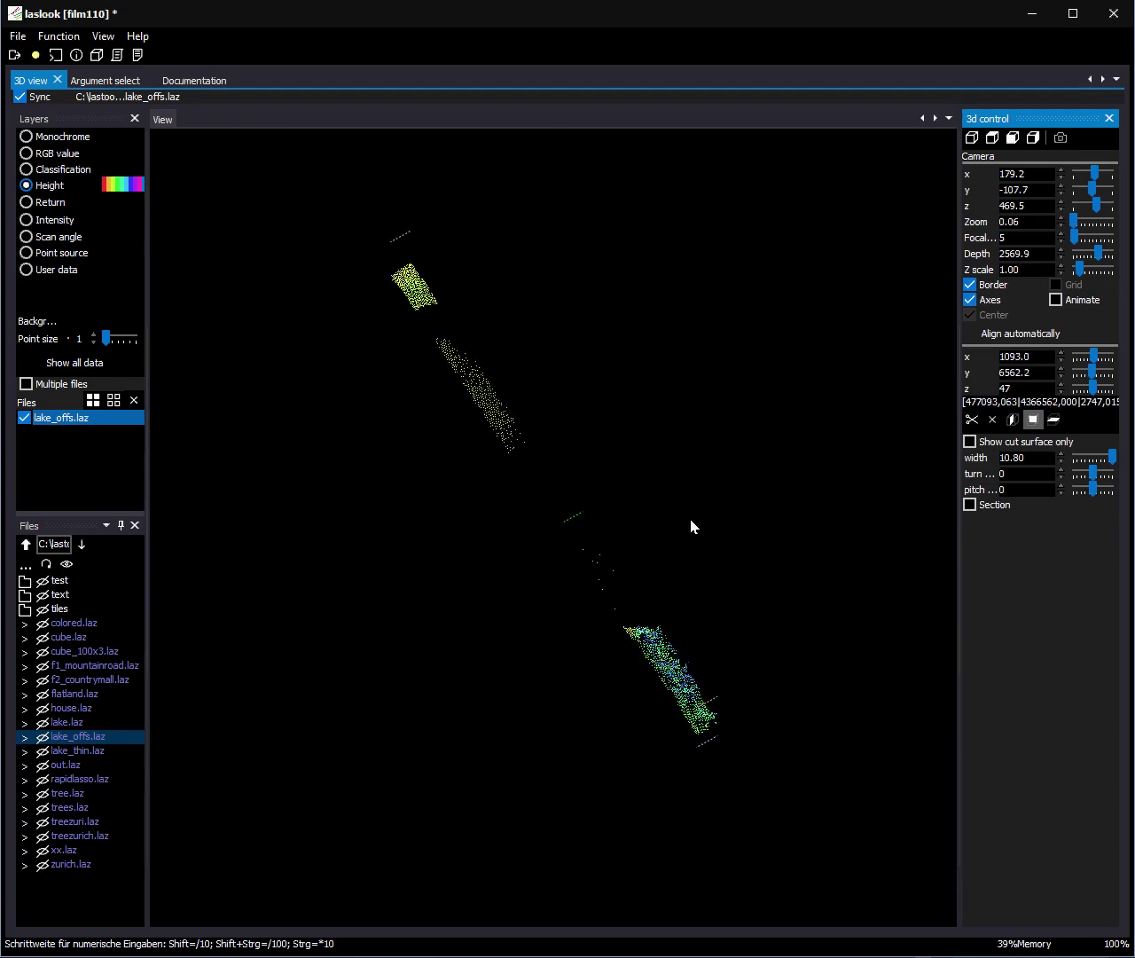
scroll(724, 539, down, 2)
scroll(724, 543, up, 2)
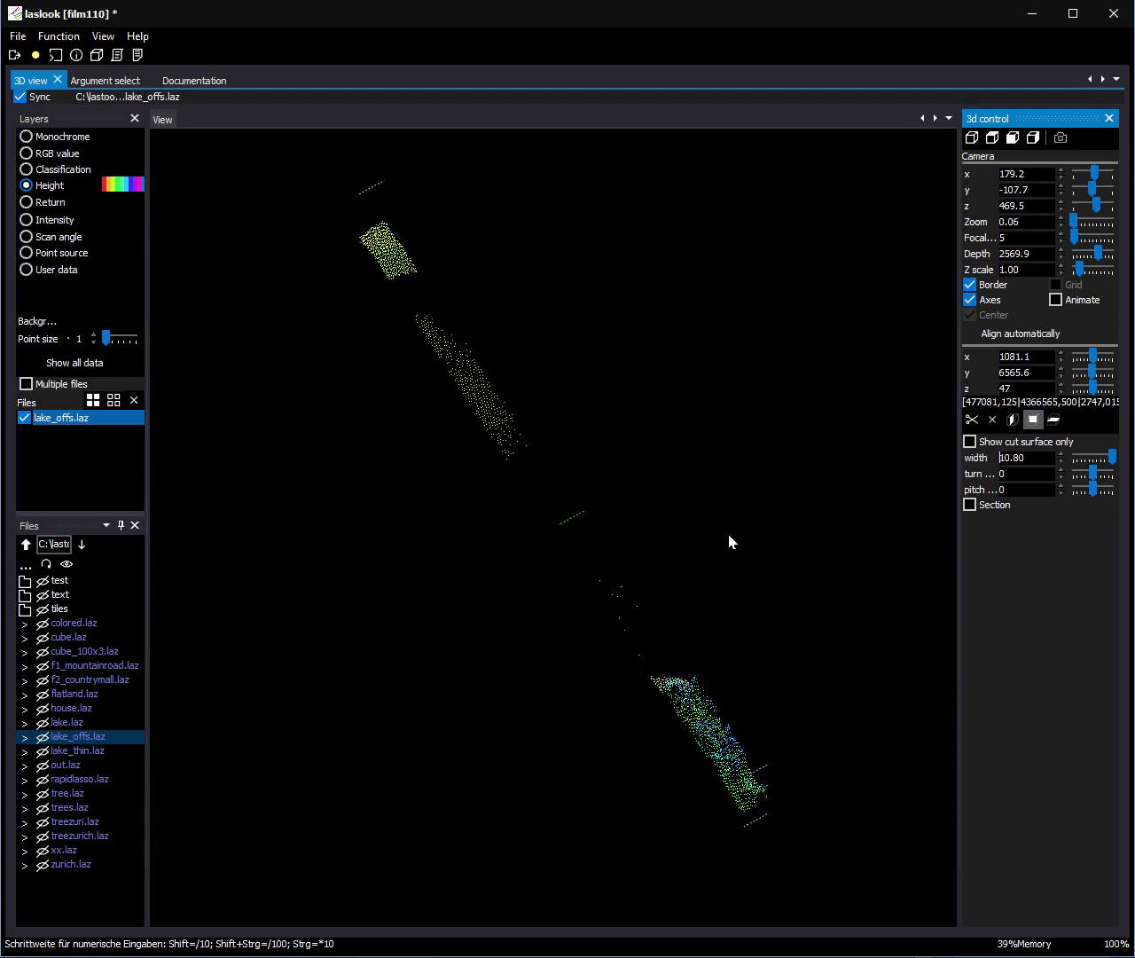
Remove the cut plane and reset the window layout from the File menu
click(992, 420)
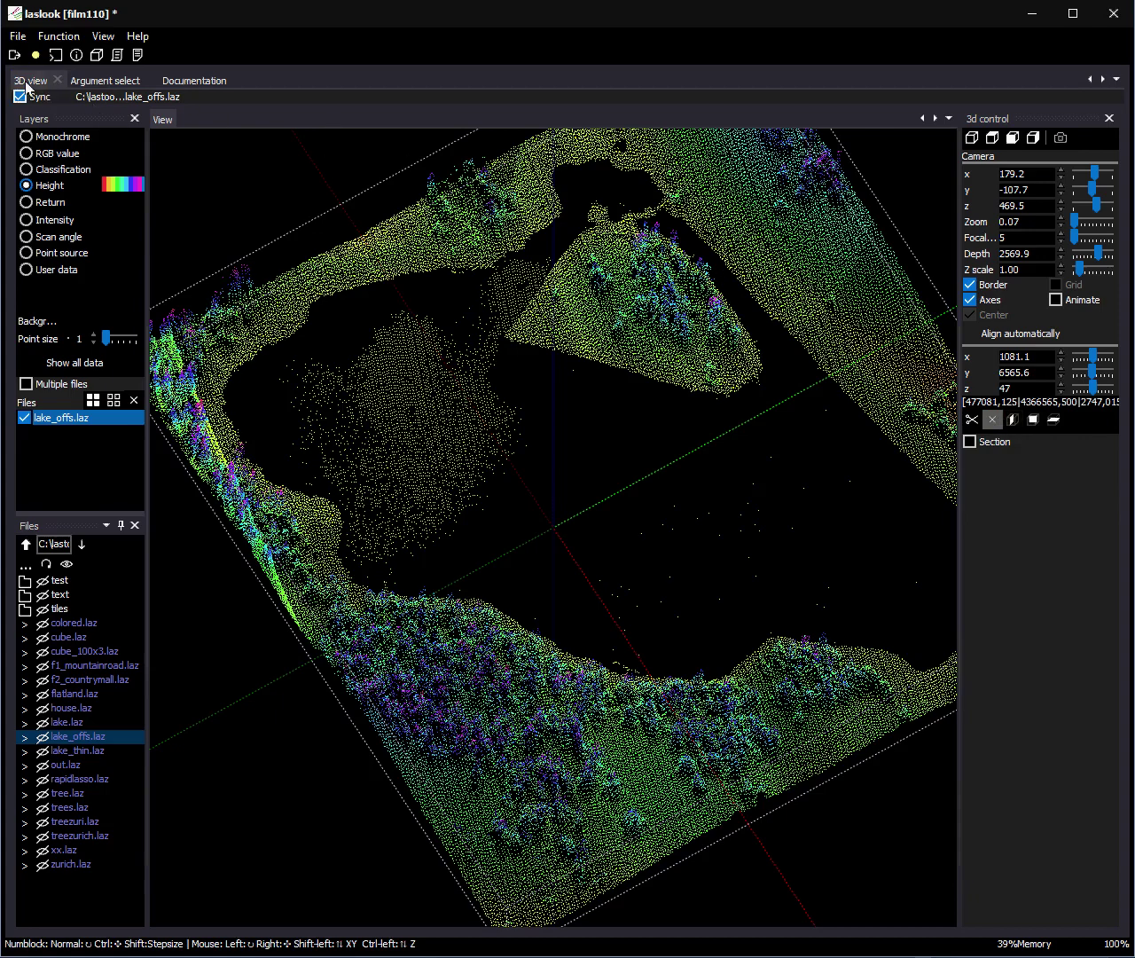
click(18, 36)
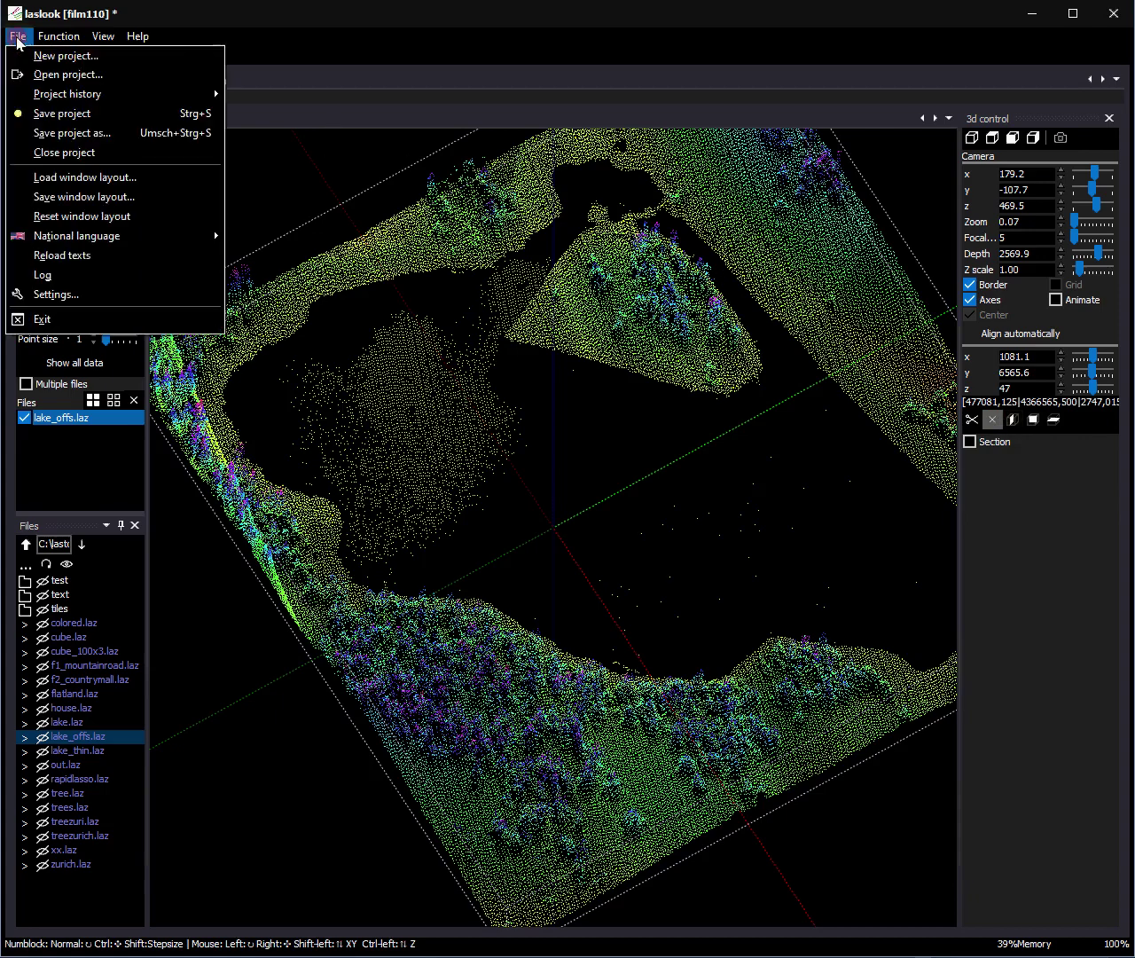
click(88, 217)
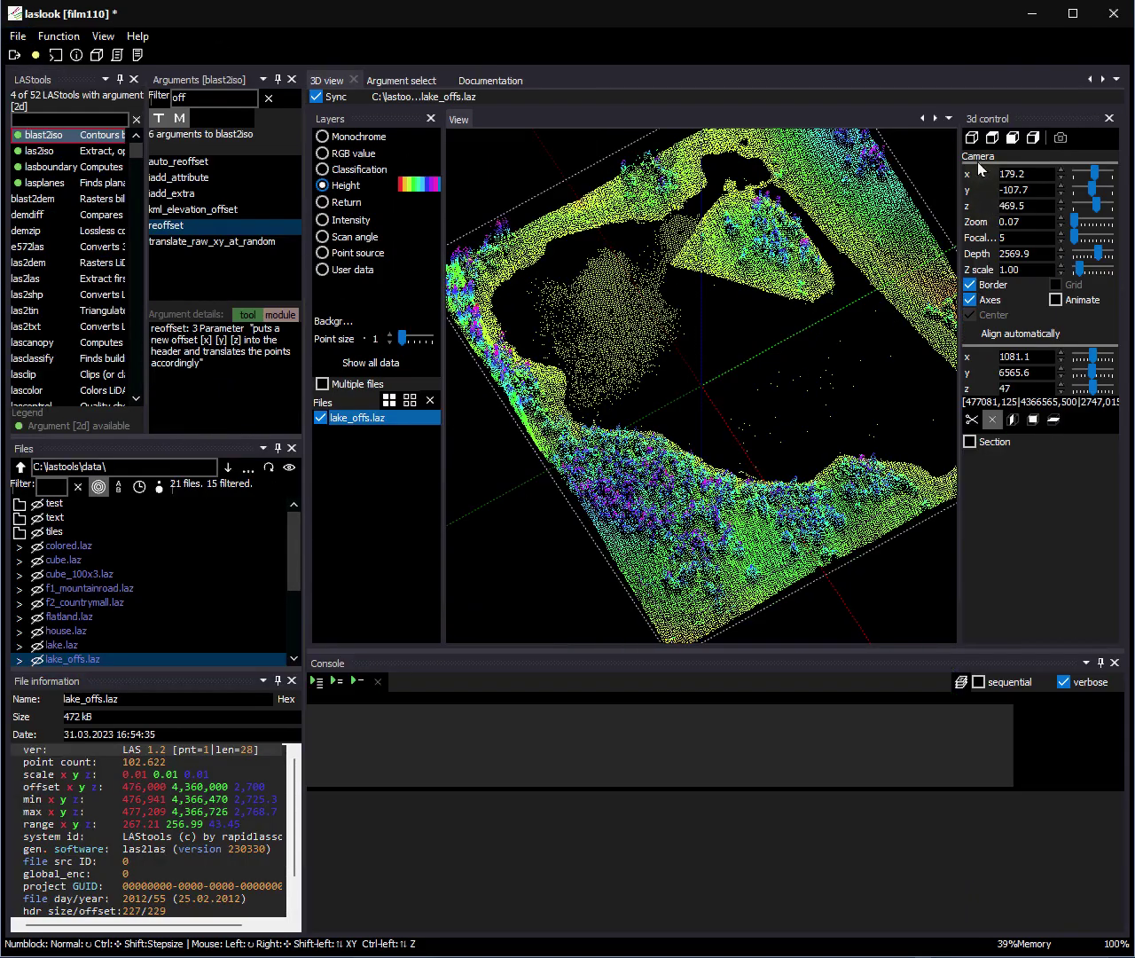
Return to the default perspective camera and realign it to fit the data
click(972, 138)
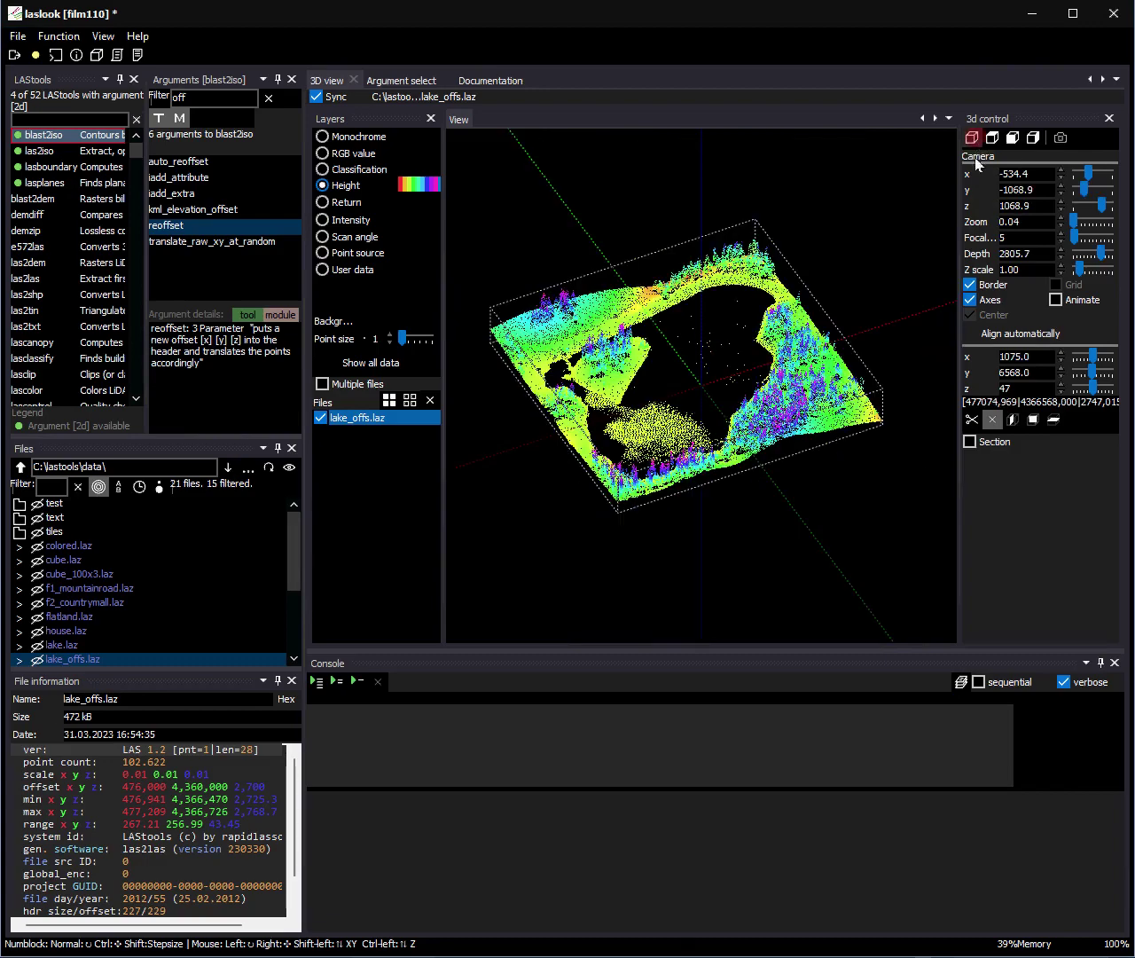
click(998, 334)
click(782, 484)
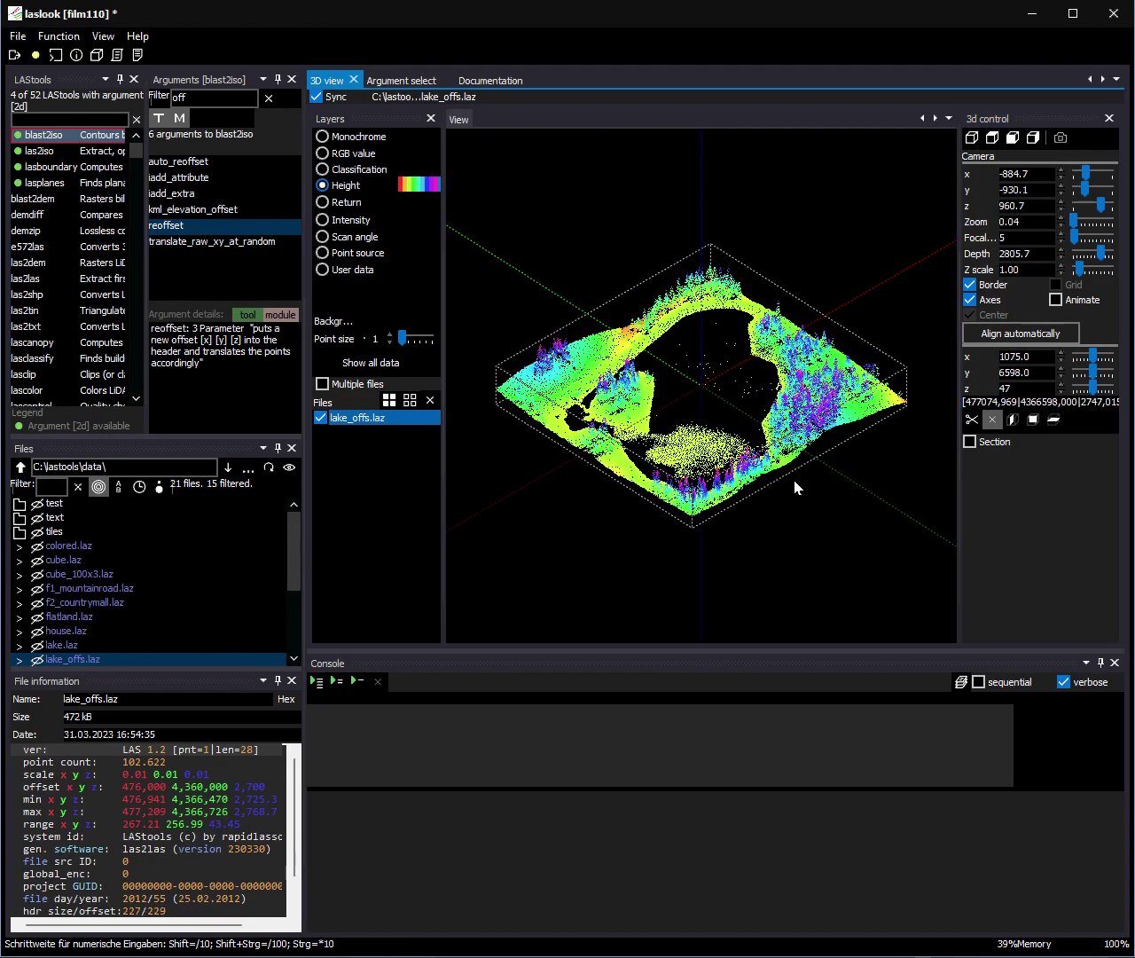
Enable Multiple files and add cube.laz, colored.laz and cube_100x3.laz to the view
click(322, 385)
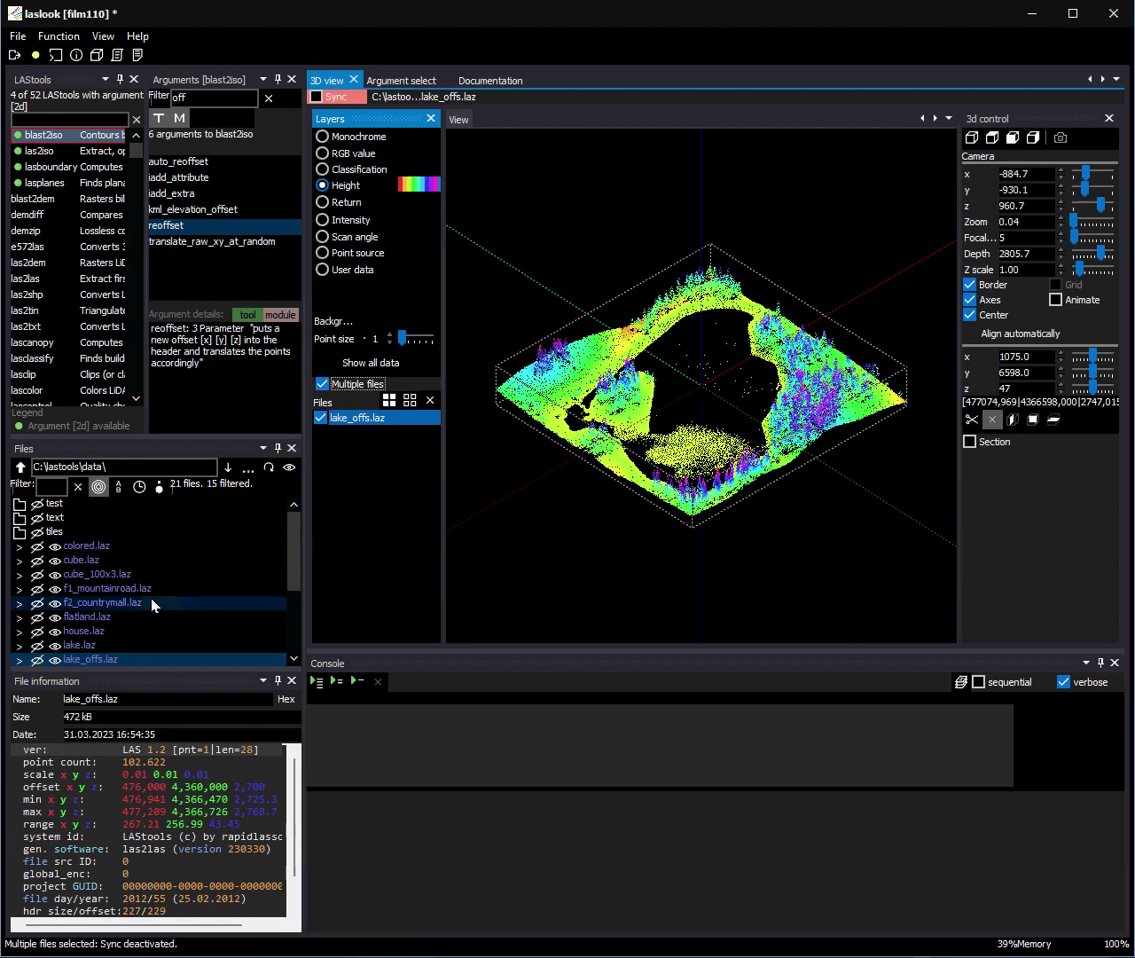
click(57, 560)
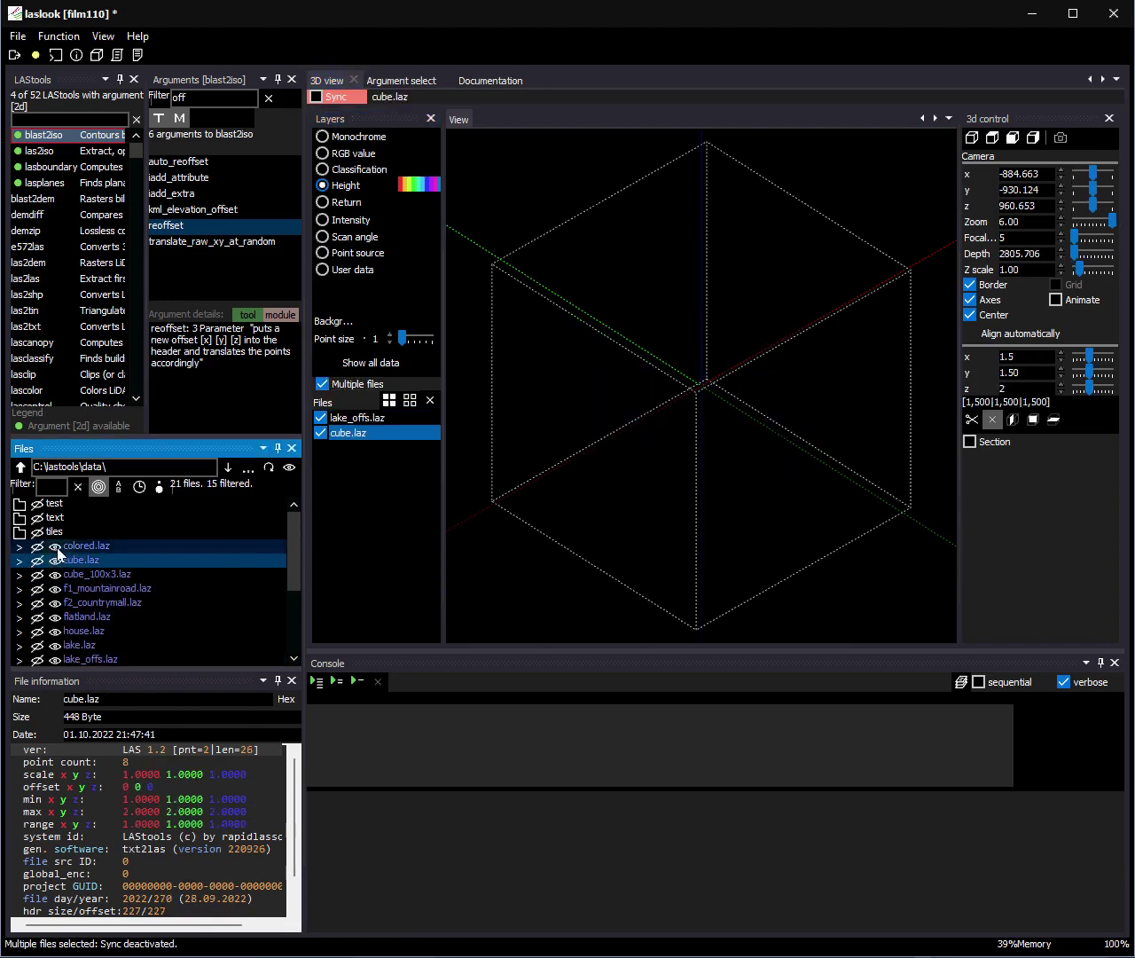
click(57, 547)
click(55, 576)
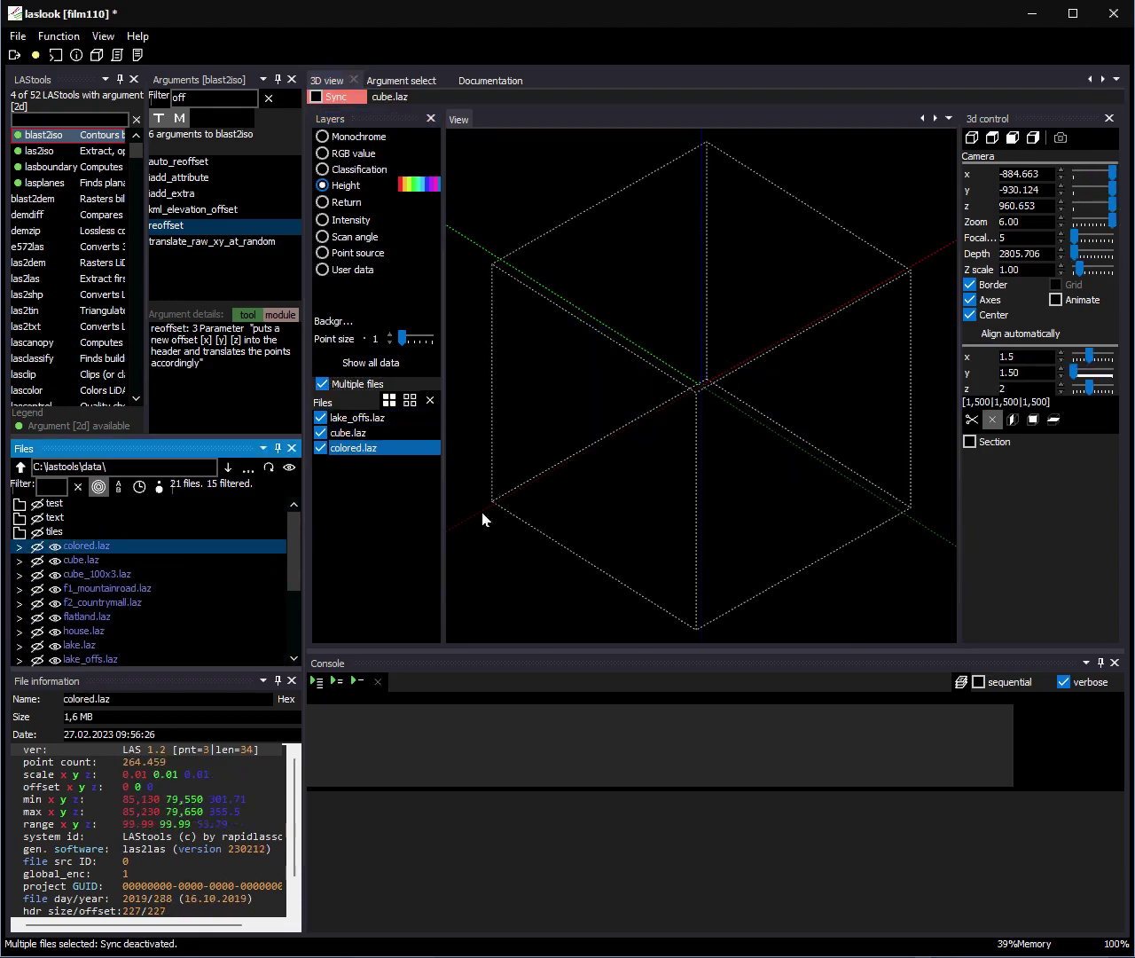
Toggle the Layers file checkboxes so only lake_offs.laz and cube.laz remain displayed
click(372, 424)
click(321, 418)
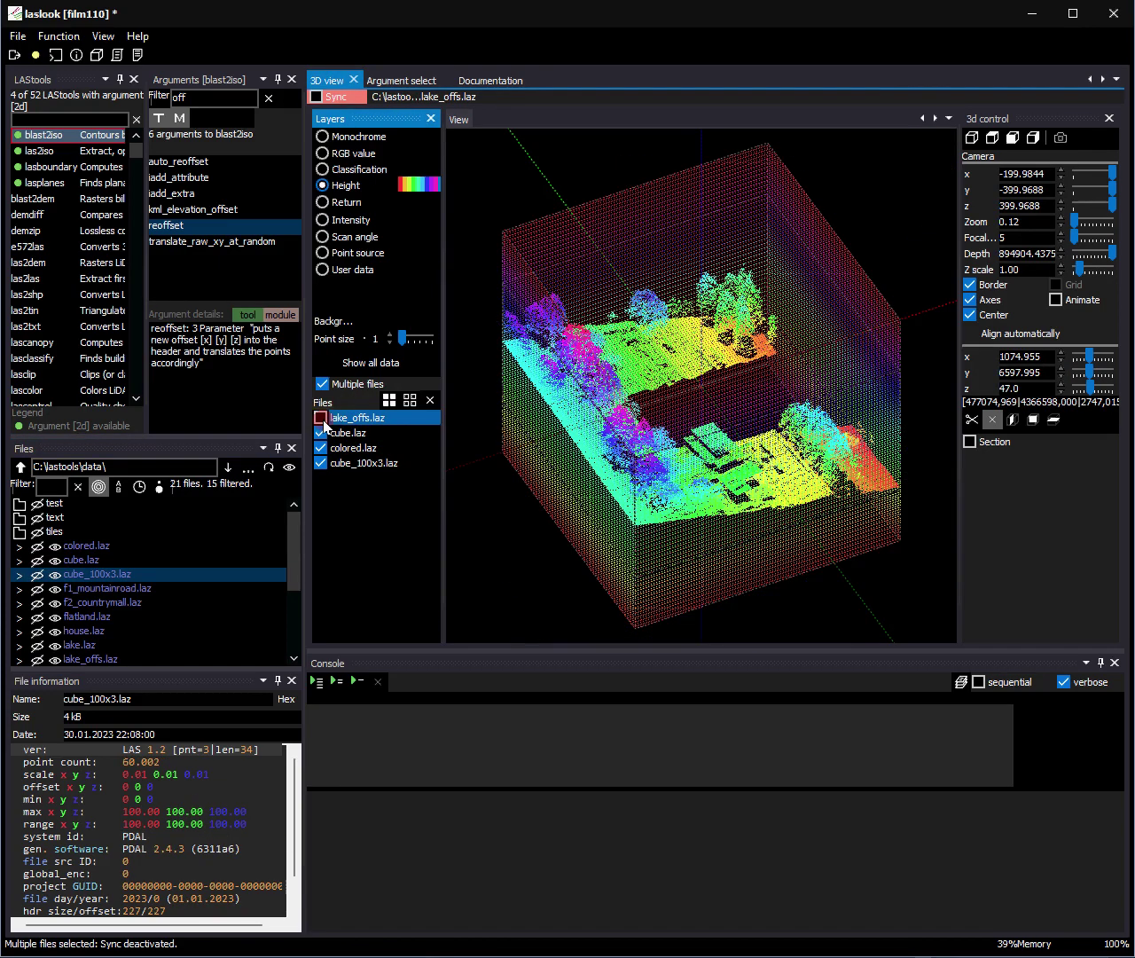
click(321, 433)
click(321, 447)
click(321, 463)
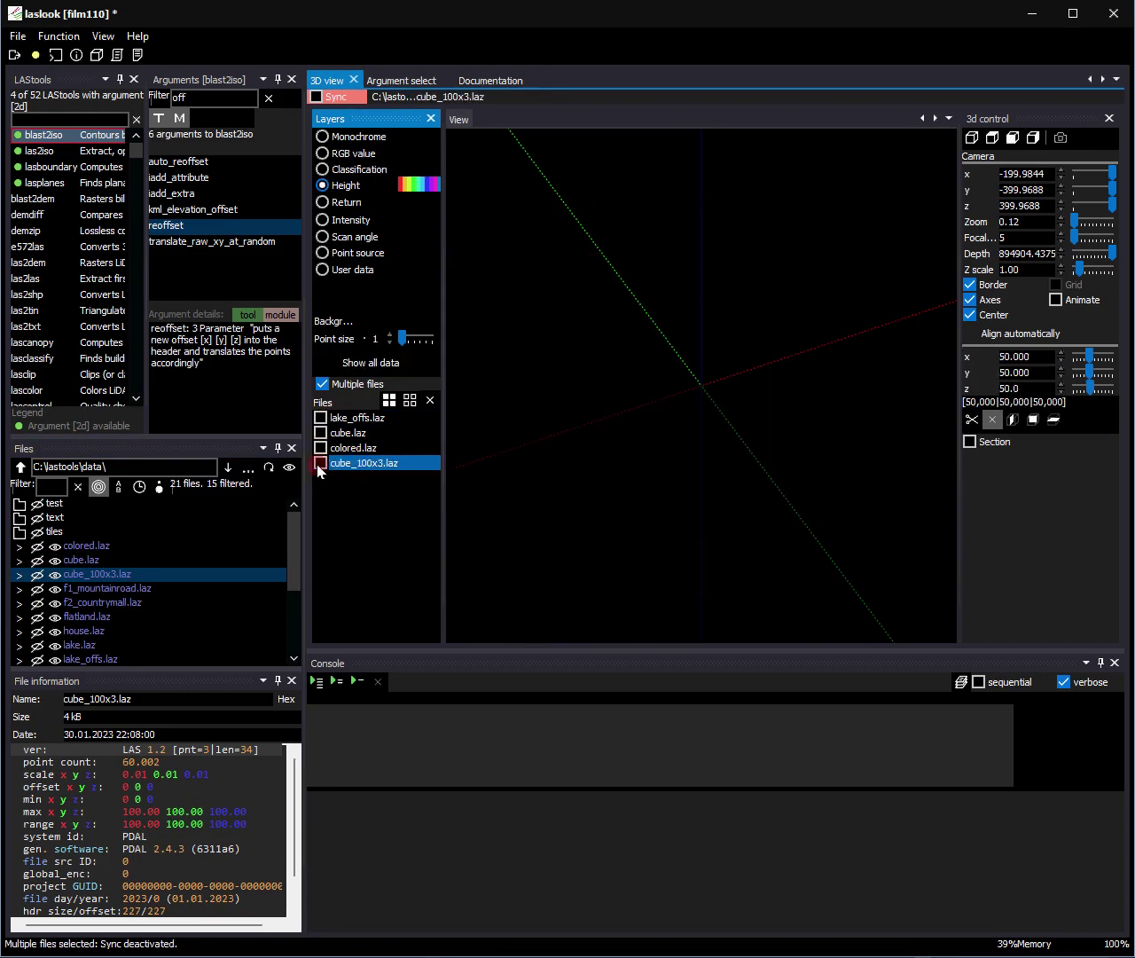
click(321, 433)
click(321, 417)
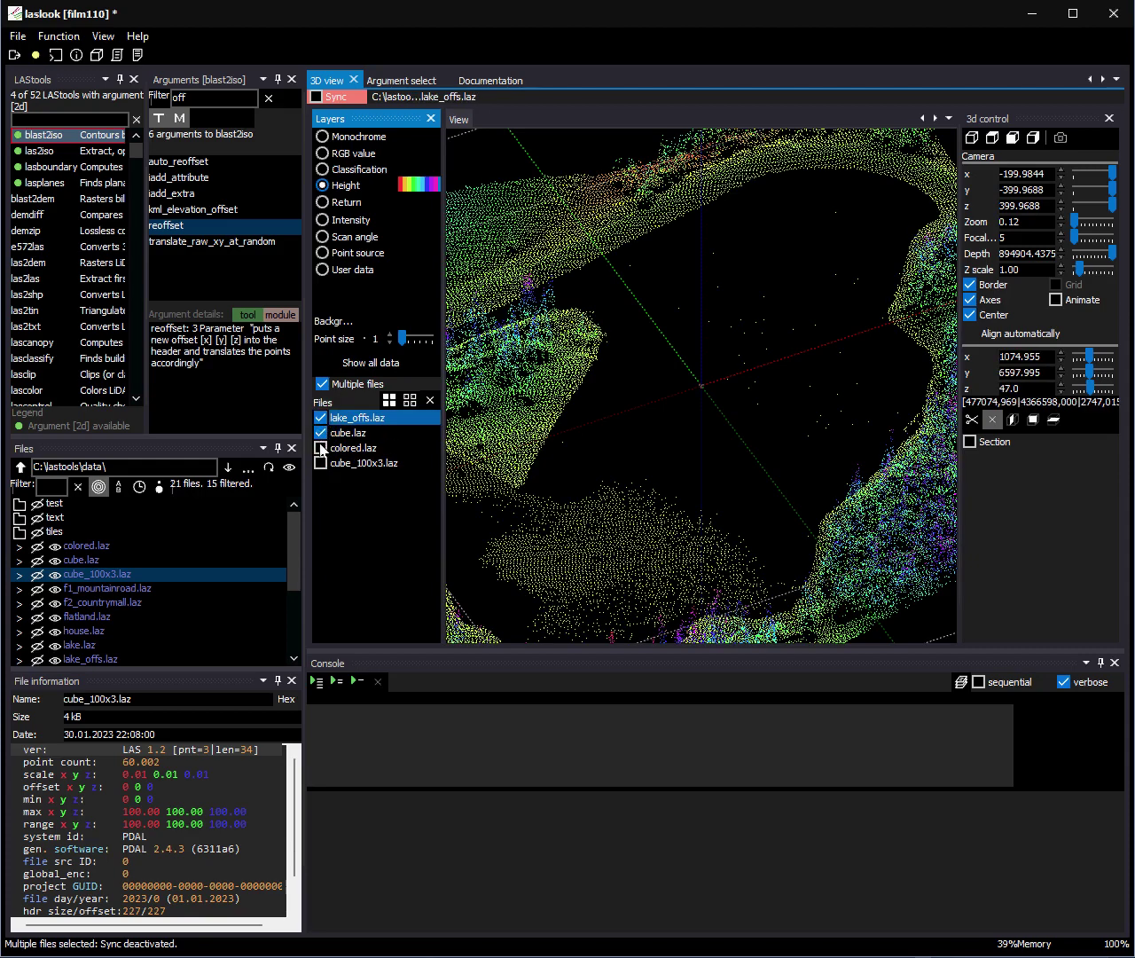
click(321, 448)
click(321, 448)
click(321, 447)
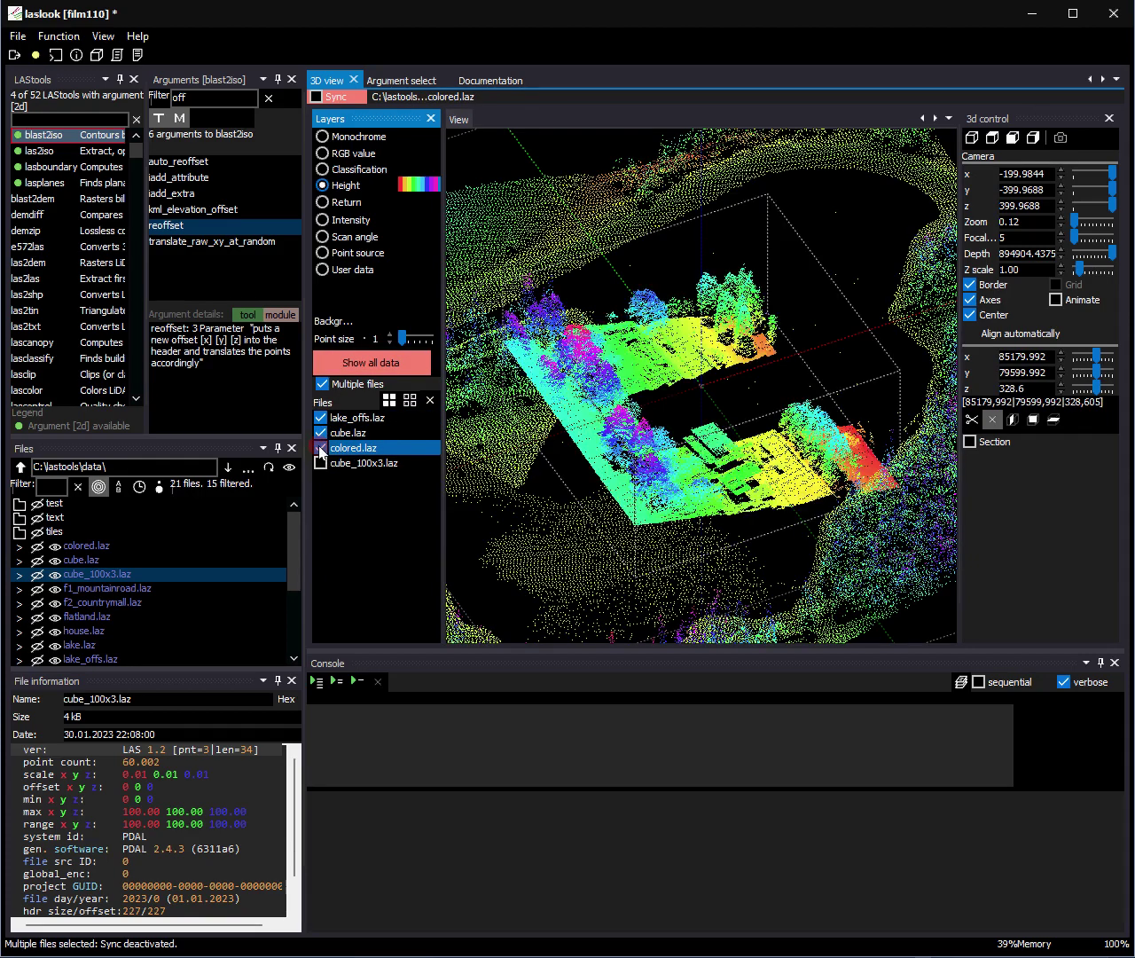
click(321, 448)
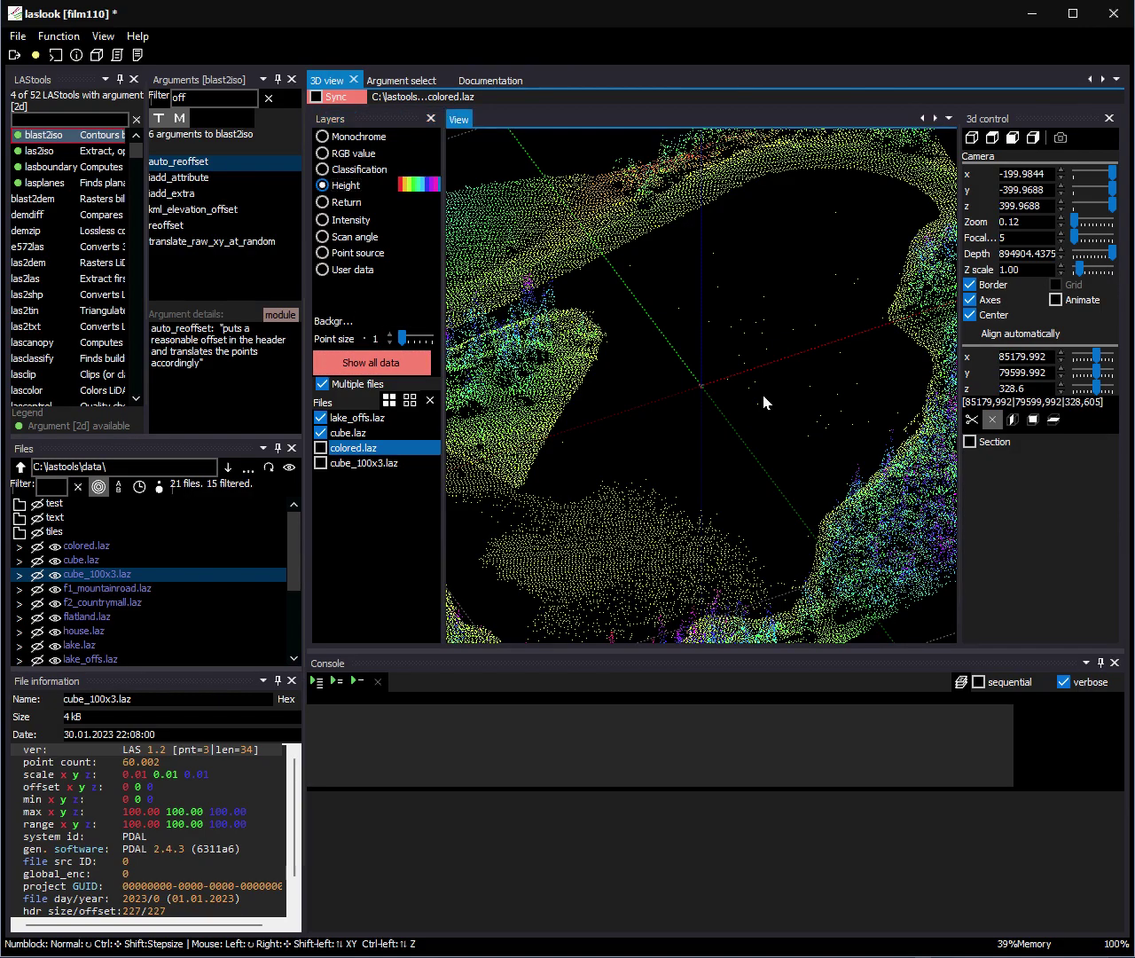
Restore the default camera view and untick Multiple files for single-file viewing
mouse_move(764, 403)
mouse_down()
mouse_move(743, 430)
mouse_move(771, 426)
mouse_up()
click(972, 139)
click(367, 383)
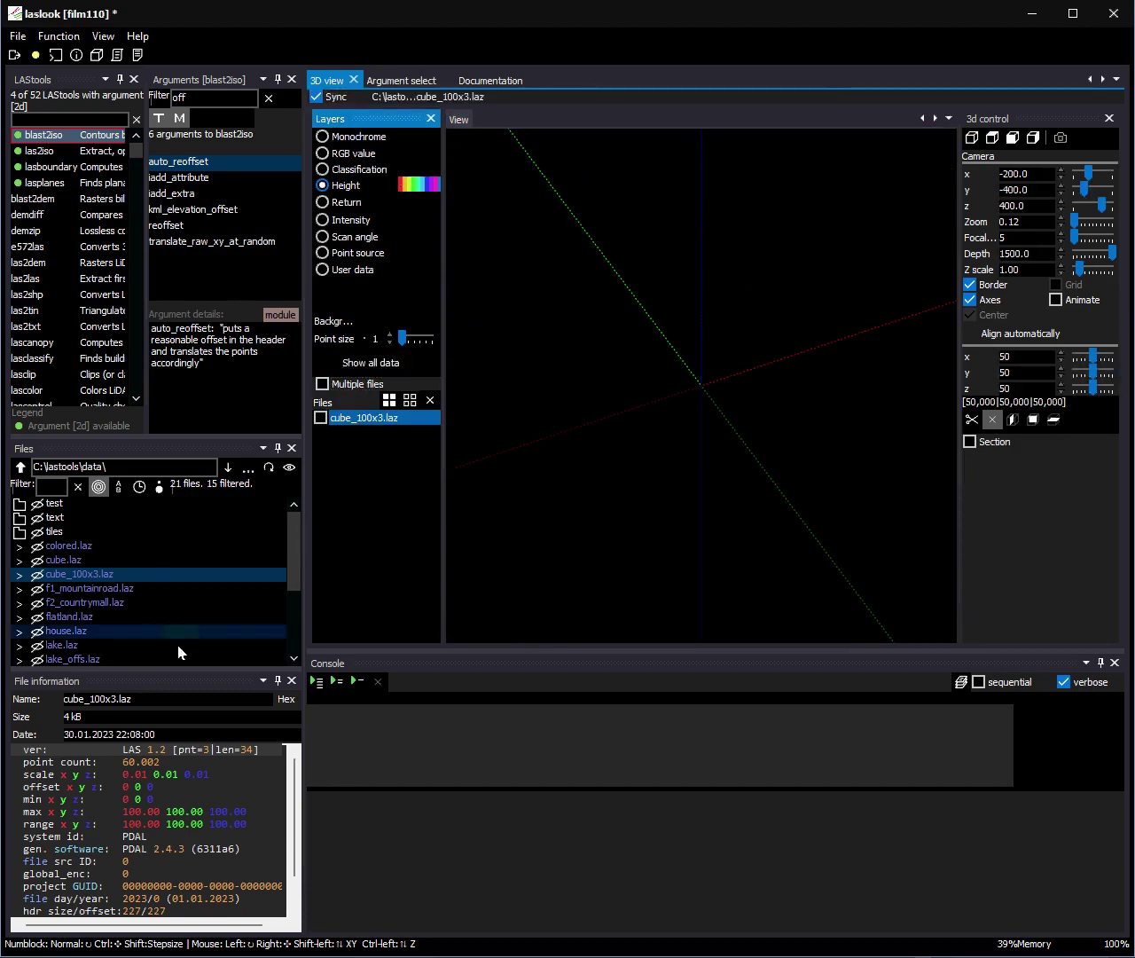
Switch the File information details between the hex dump and text twice
click(286, 701)
click(286, 700)
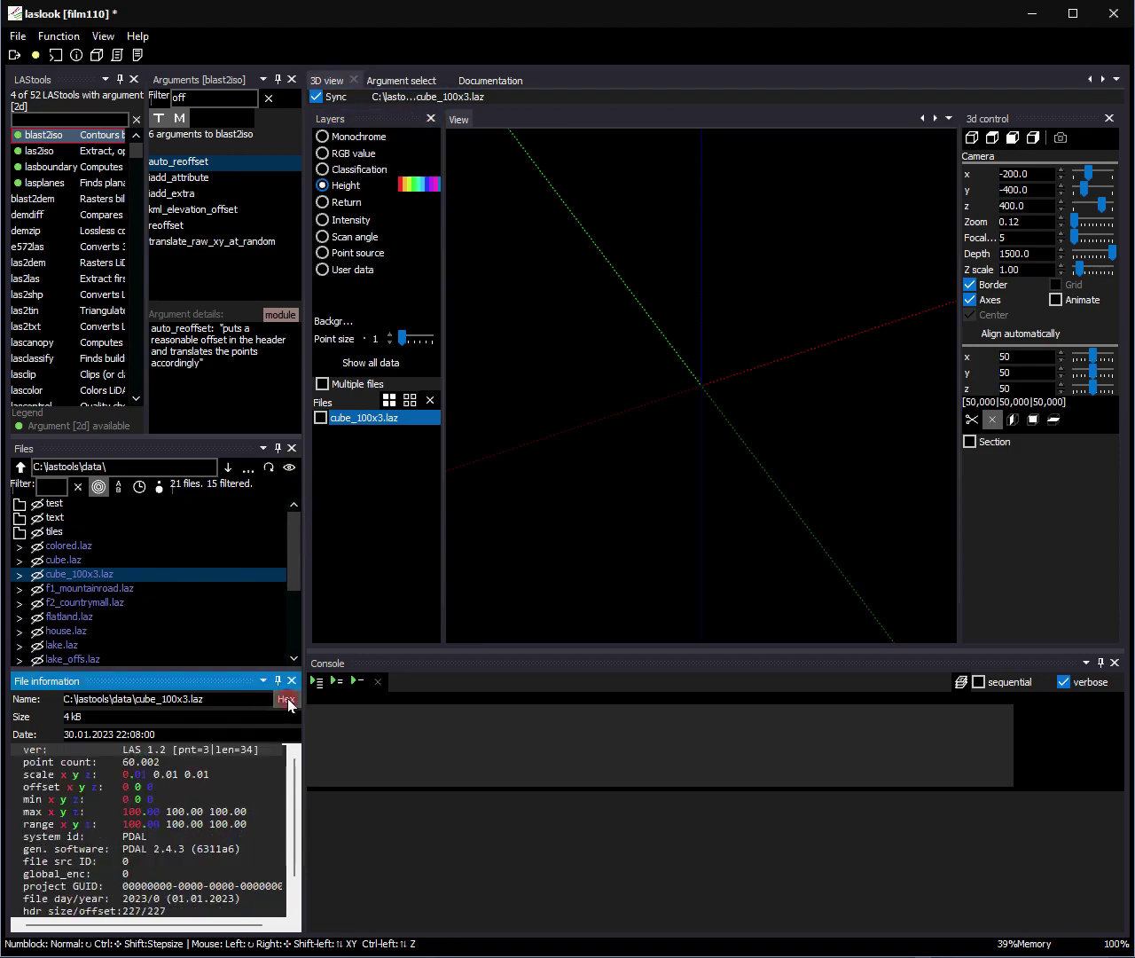
click(286, 701)
click(286, 700)
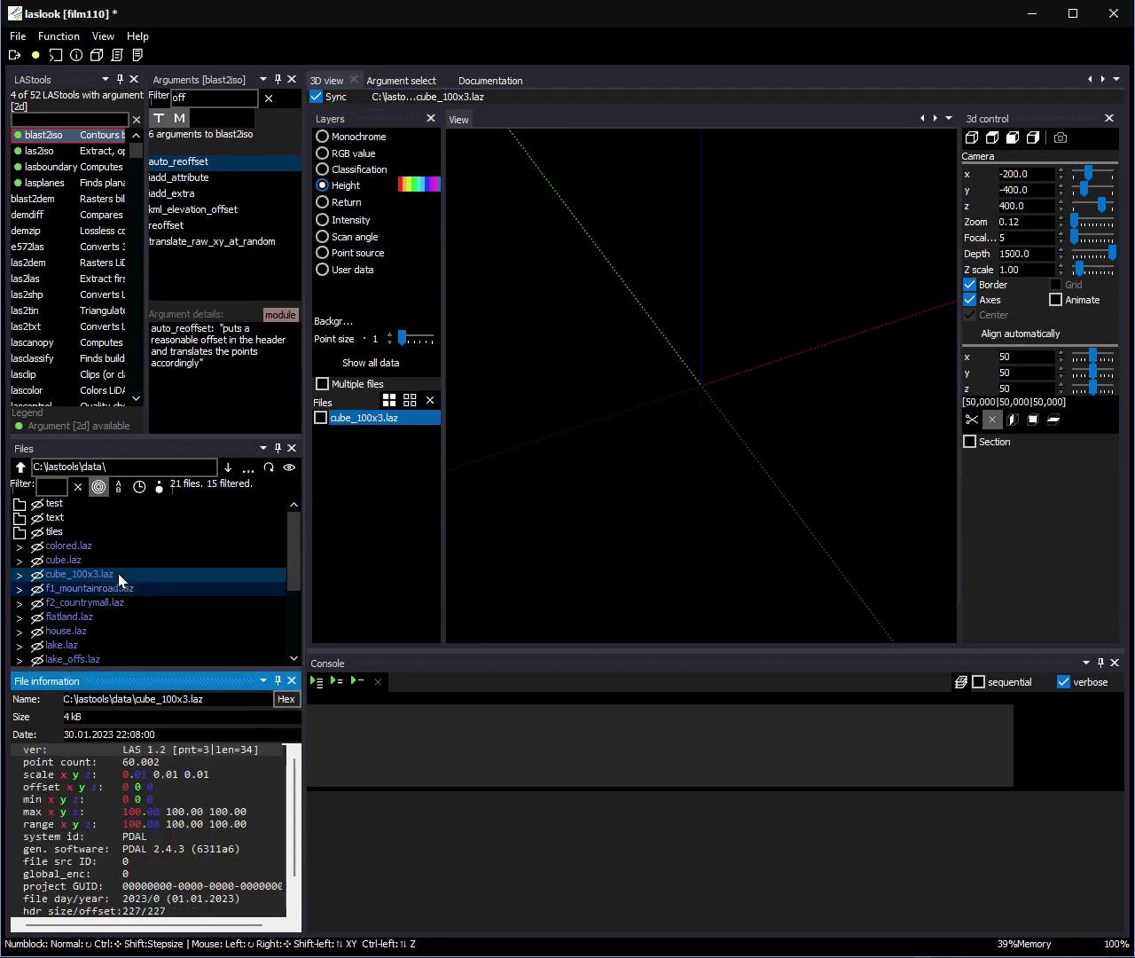
Display cube.laz and check its header as hex before returning to text
click(121, 559)
click(281, 698)
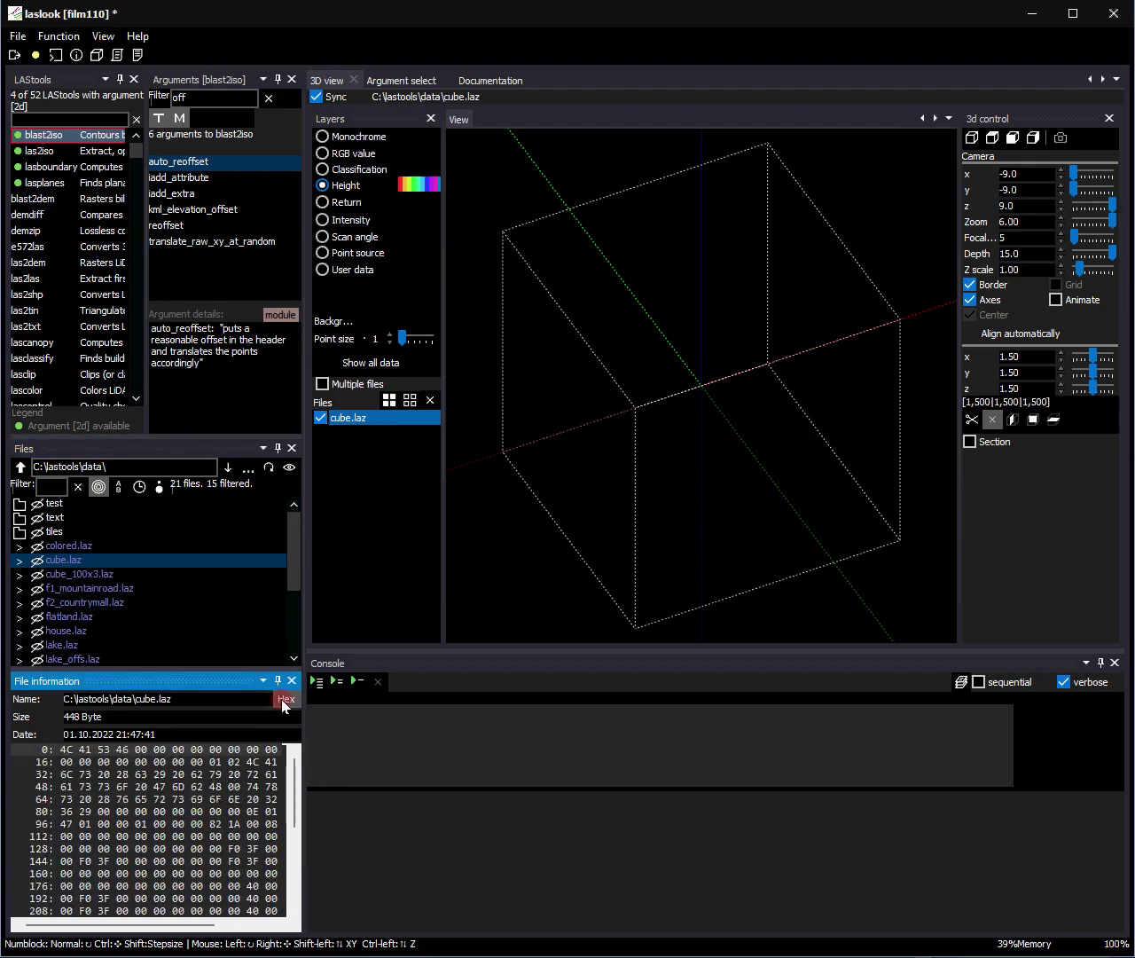
click(282, 698)
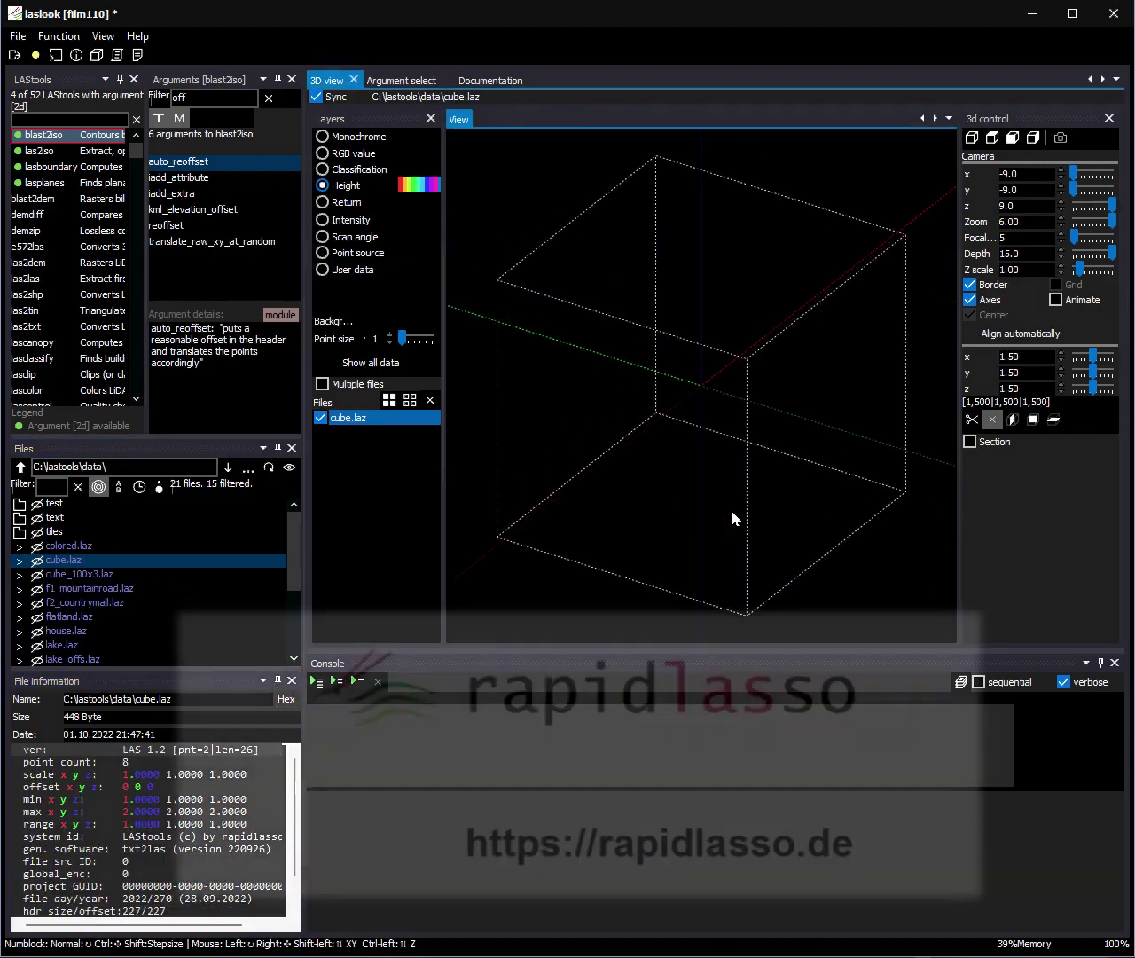